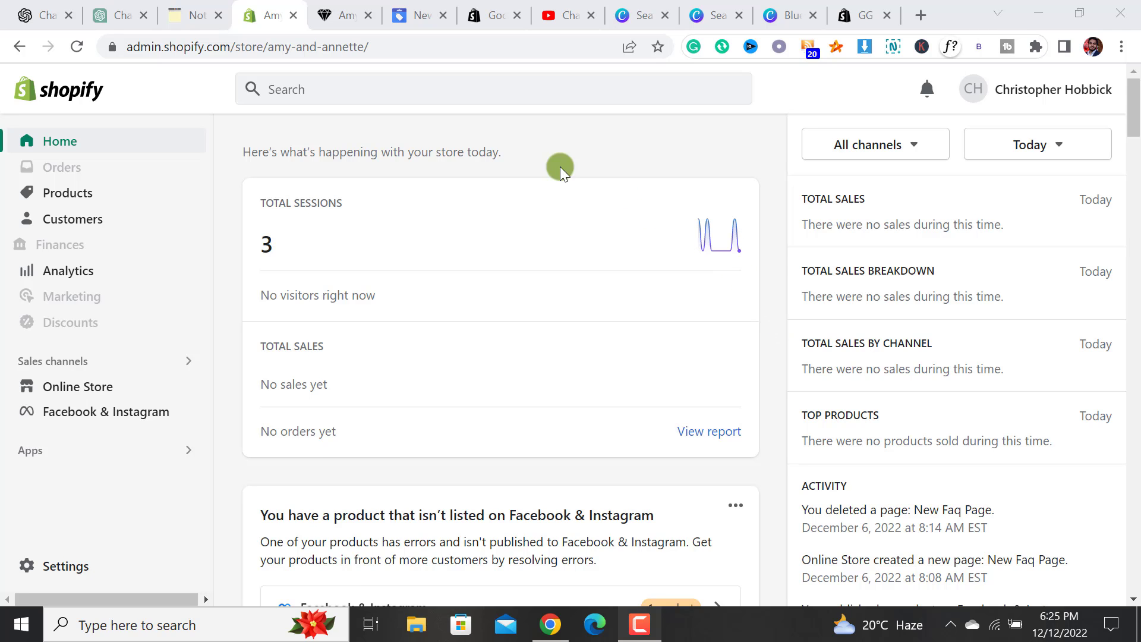
- Switch to the Amy & Annette storefront and highlight the free Expedited US shipping over $35 announcement
left_click(344, 14)
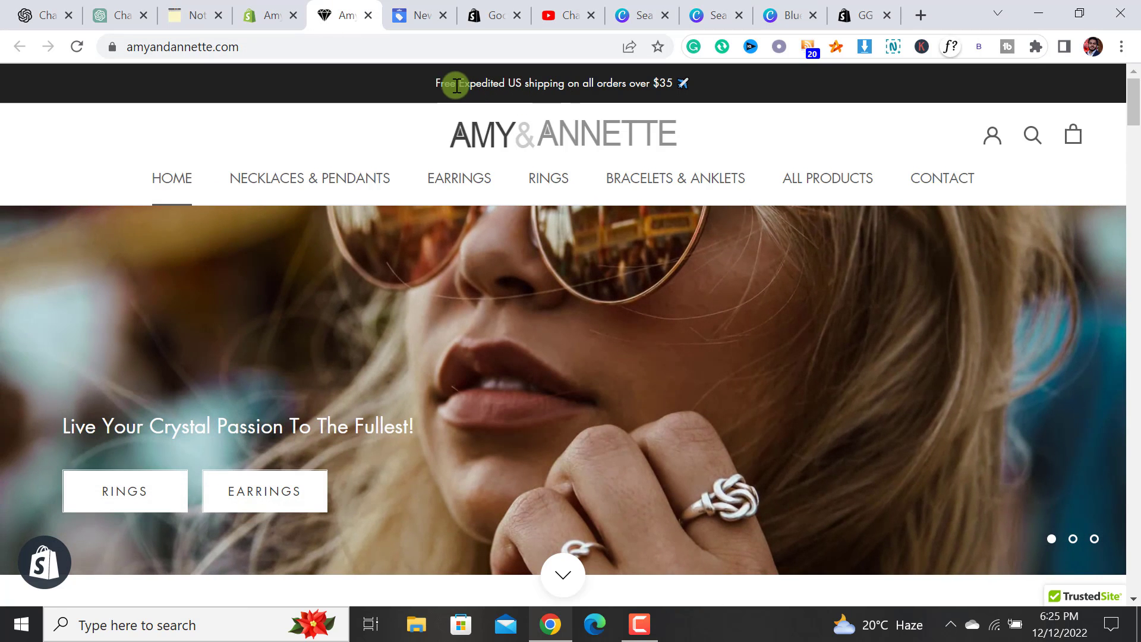
left_click_drag(509, 84, 632, 83)
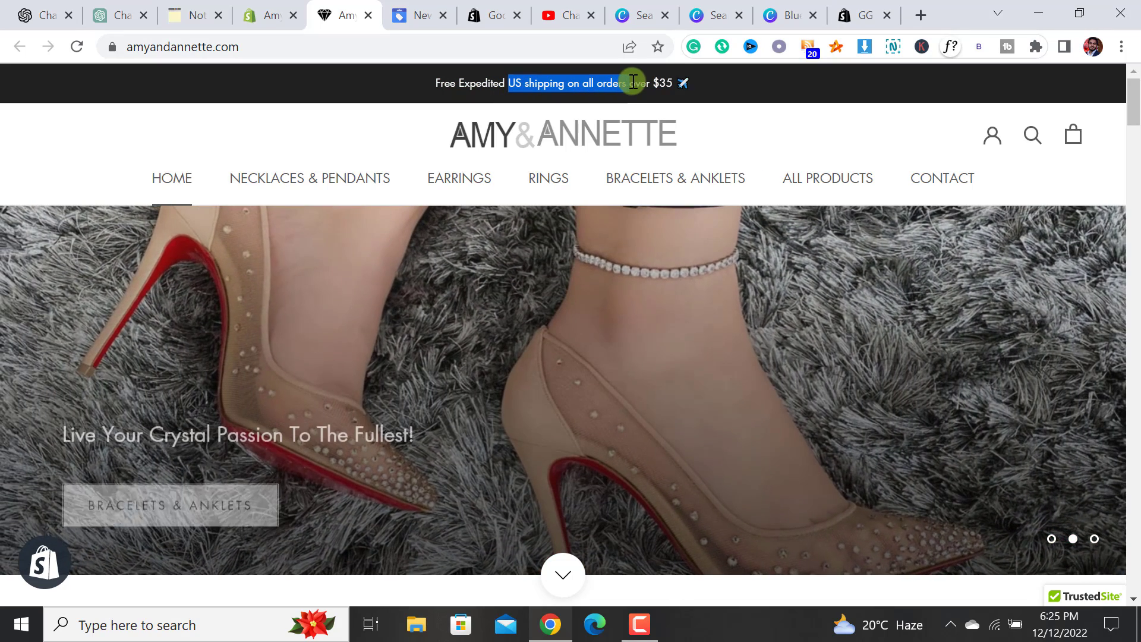
left_click_drag(633, 84, 674, 82)
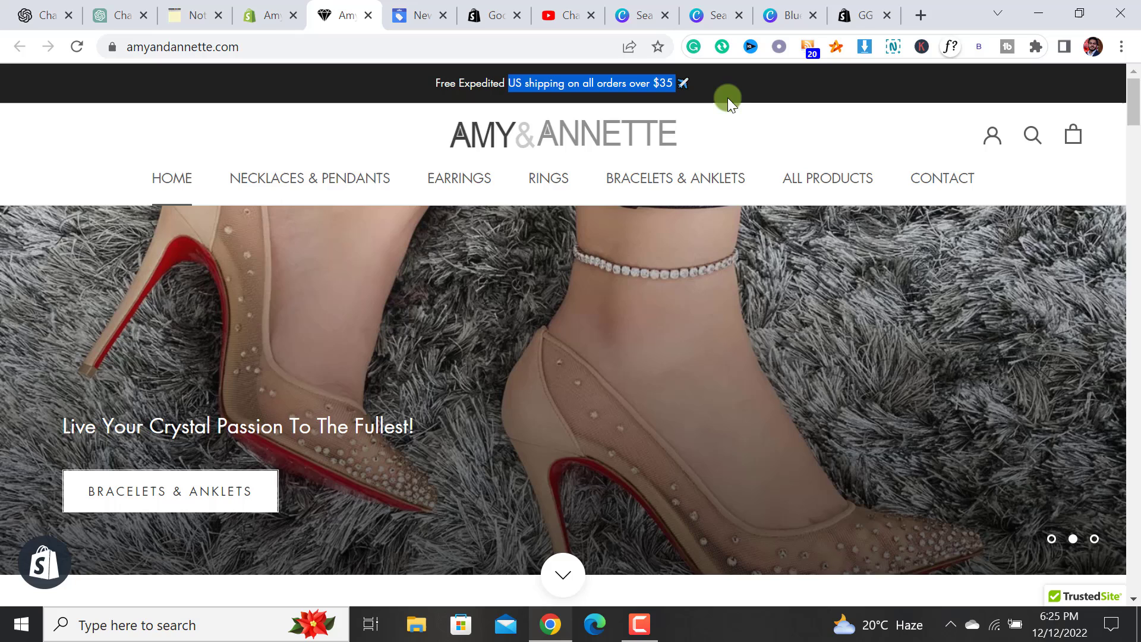
left_click(743, 114)
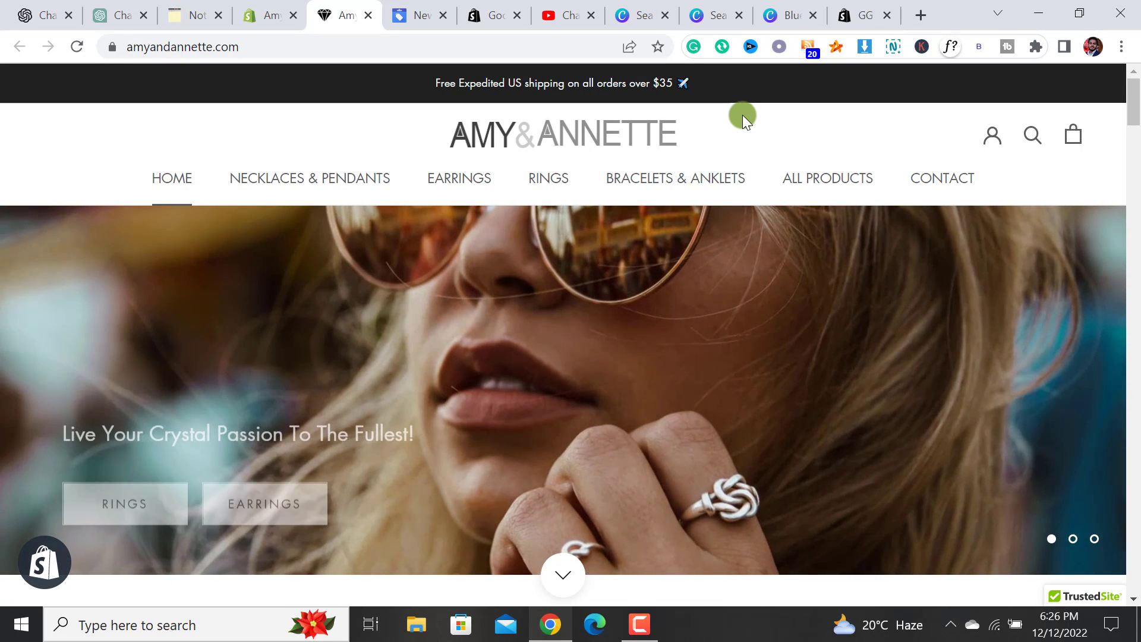
scroll(743, 114, "down", 1)
scroll(743, 115, "down", 4)
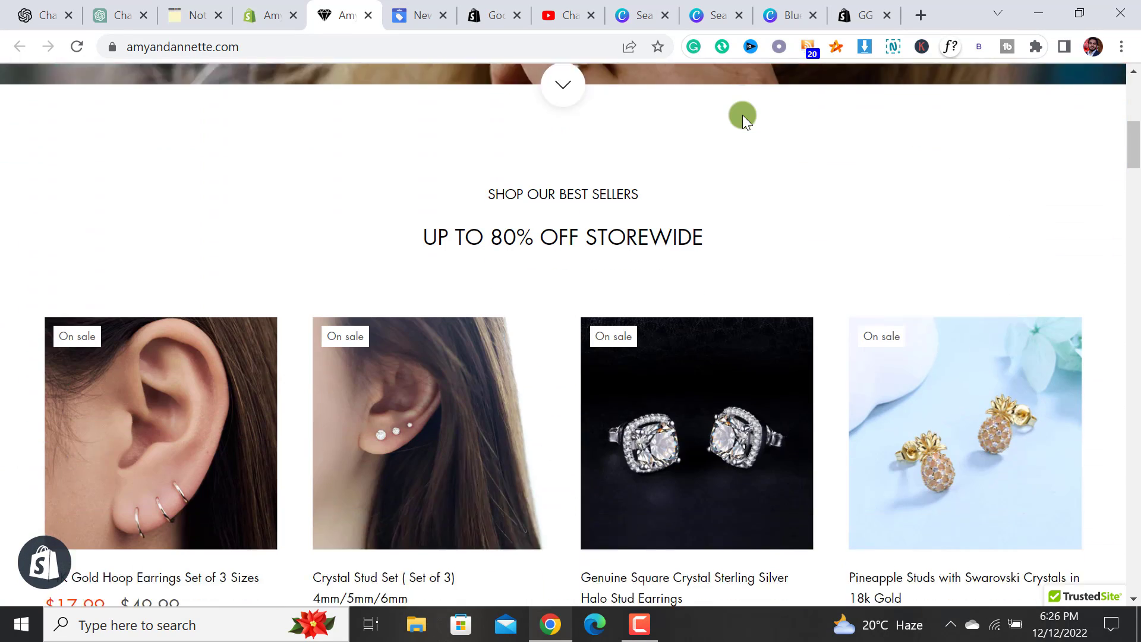
scroll(743, 115, "down", 2)
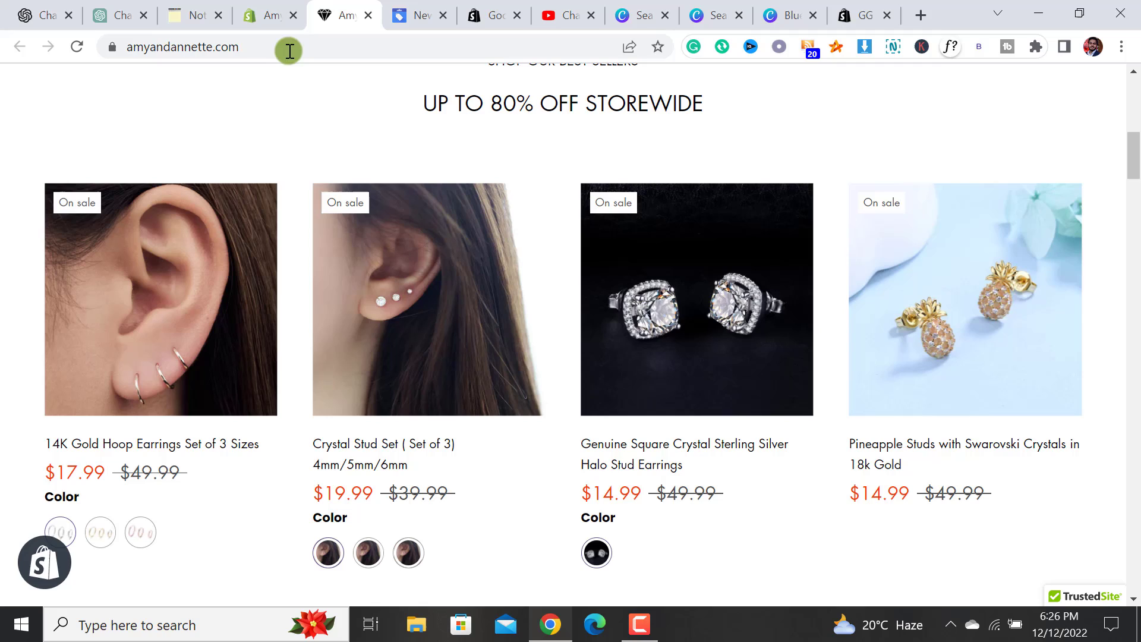
- Return to the admin dashboard and go to Settings > Shipping and delivery
left_click(268, 15)
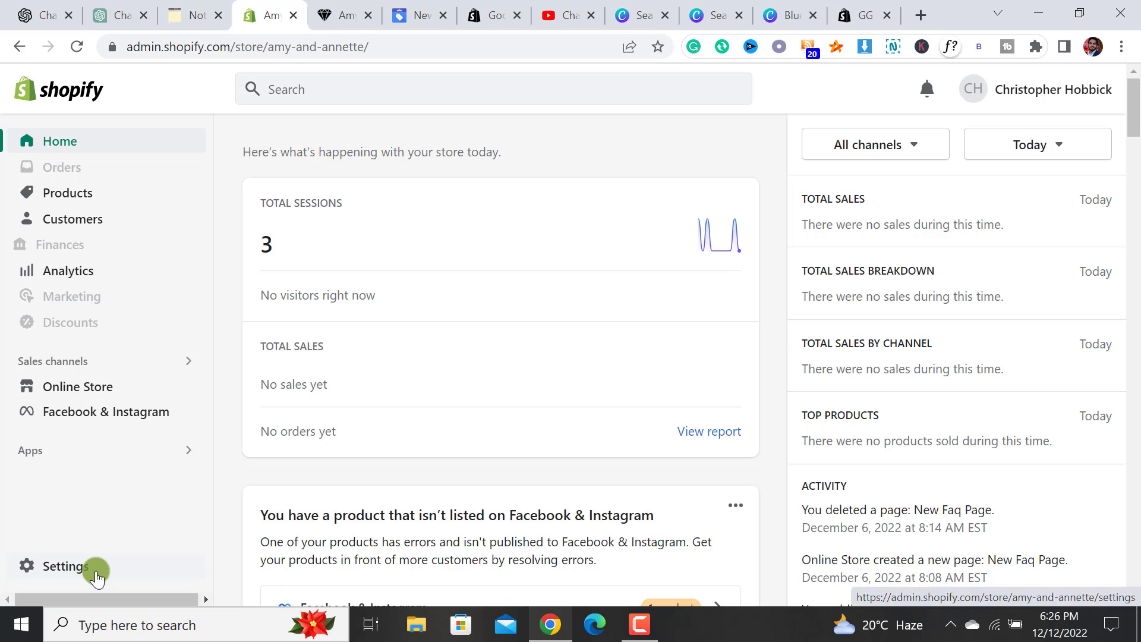
left_click(75, 575)
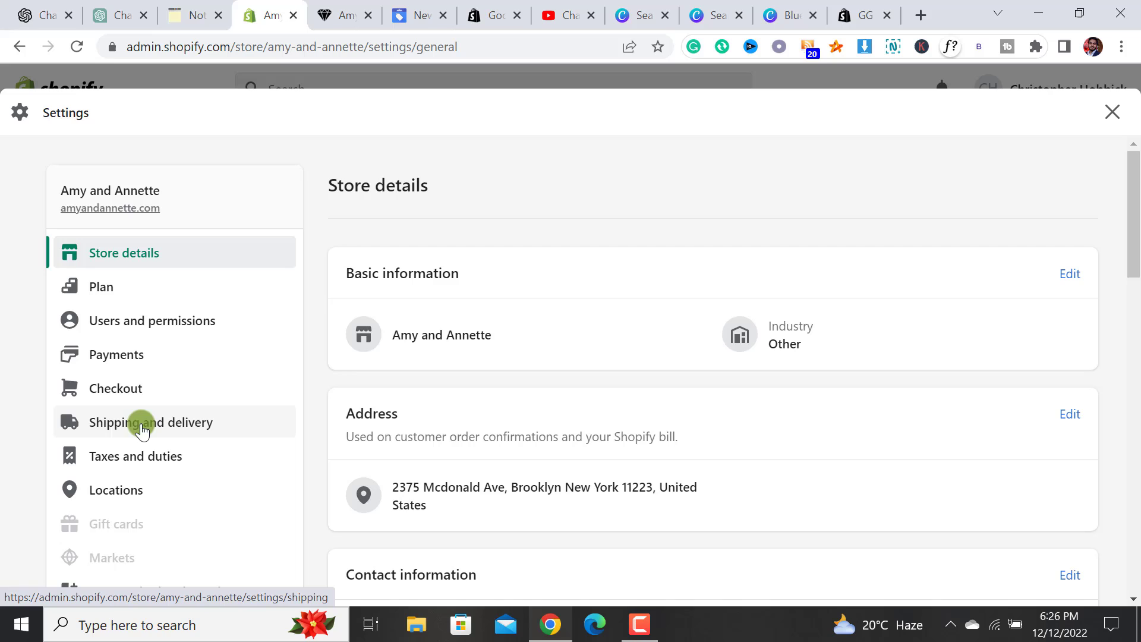
left_click(148, 429)
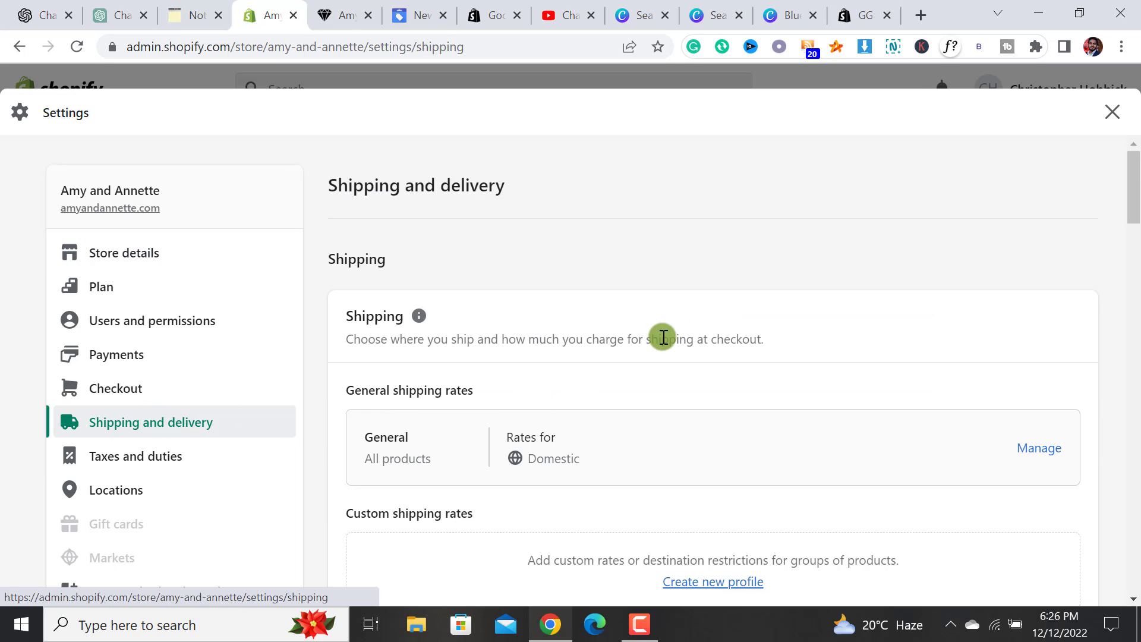
left_click_drag(1134, 178, 1134, 194)
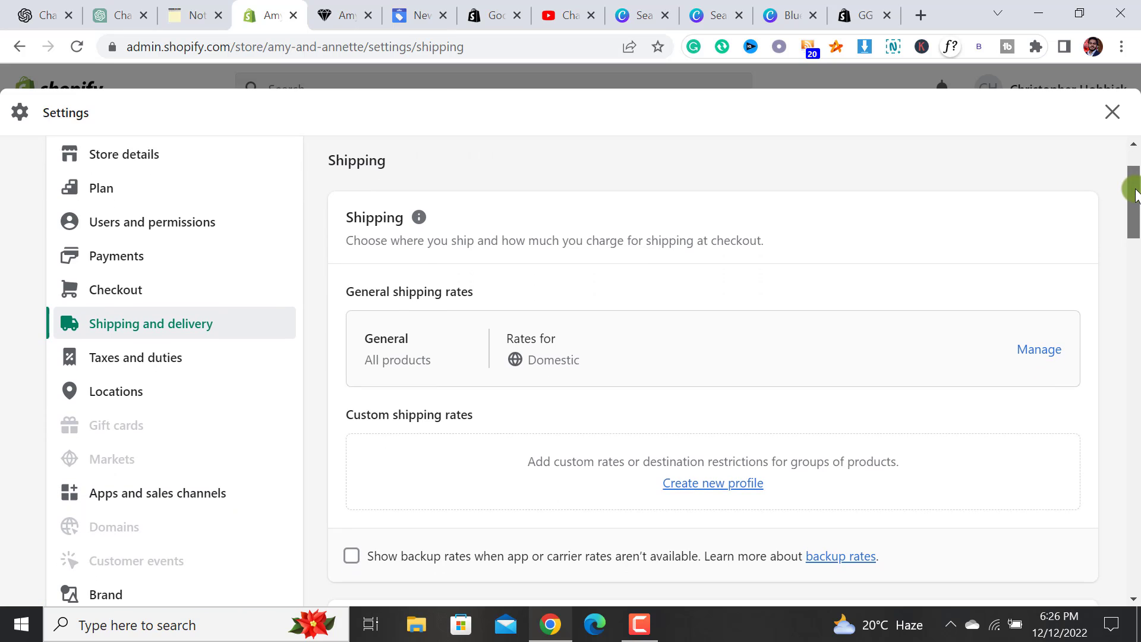
mouse_move(1136, 194)
left_mouse_down()
mouse_move(1135, 237)
mouse_move(1135, 190)
left_mouse_up()
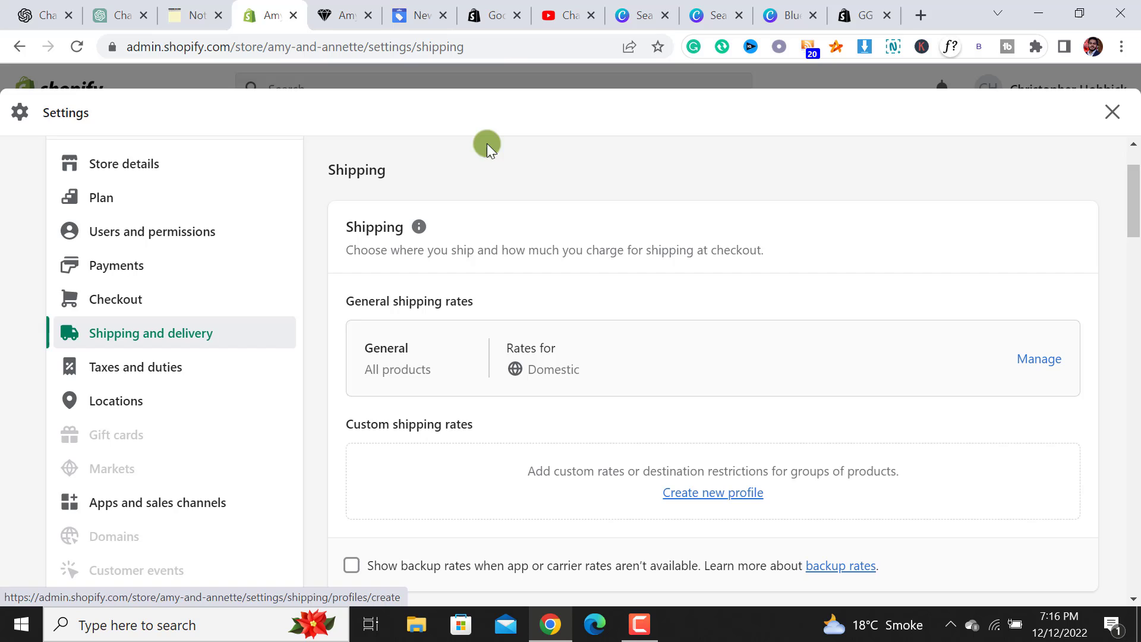
left_click(330, 10)
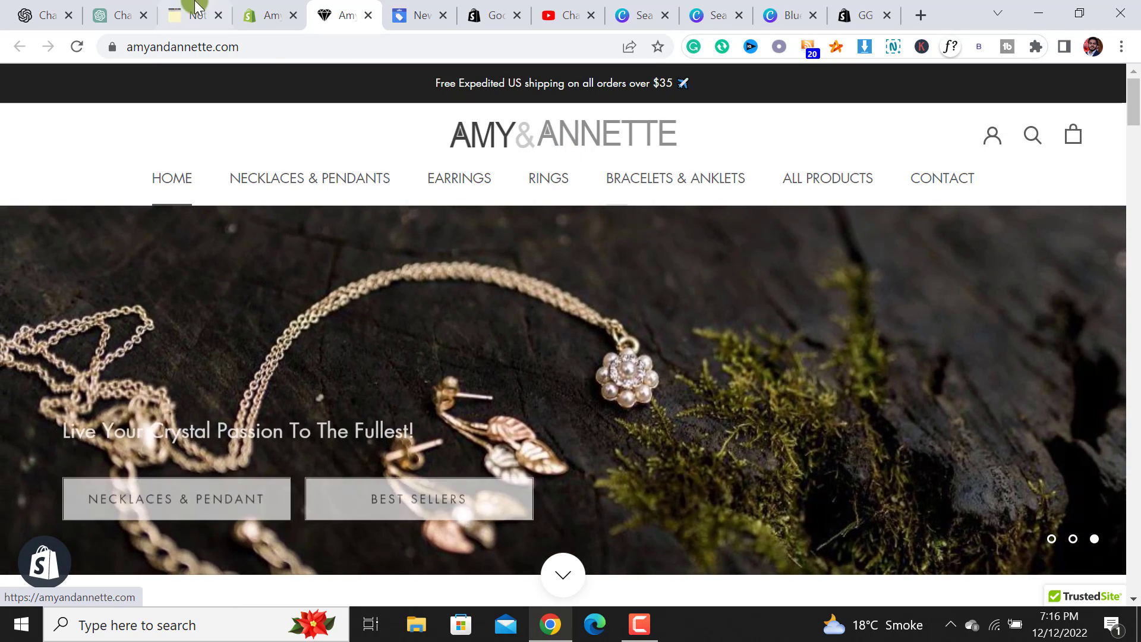
left_click(257, 13)
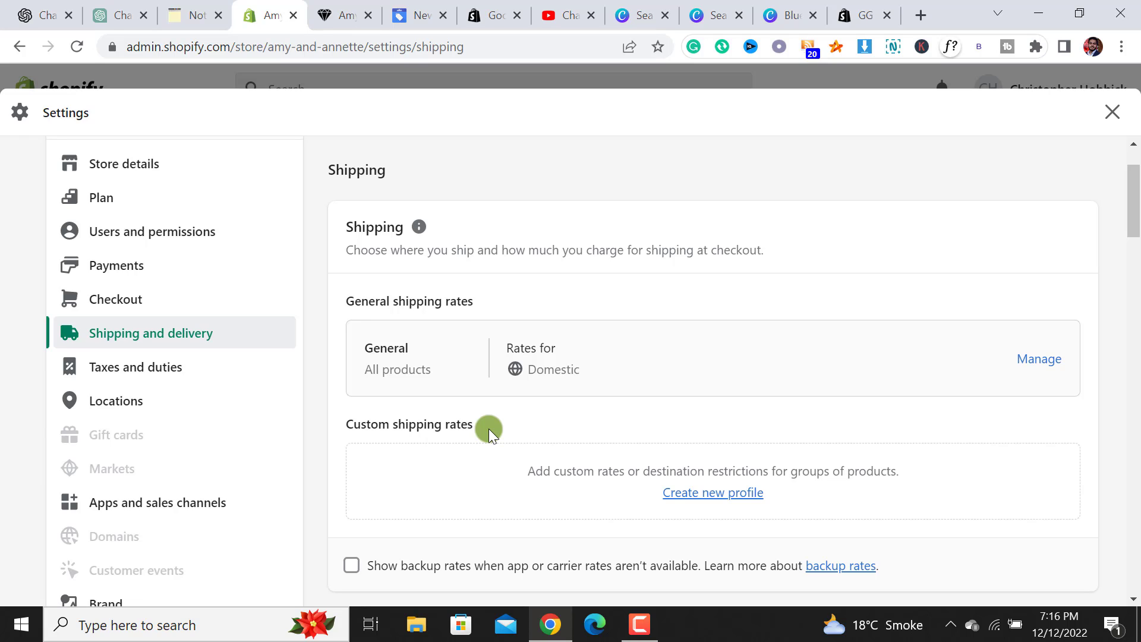
key("ctrl+Tab")
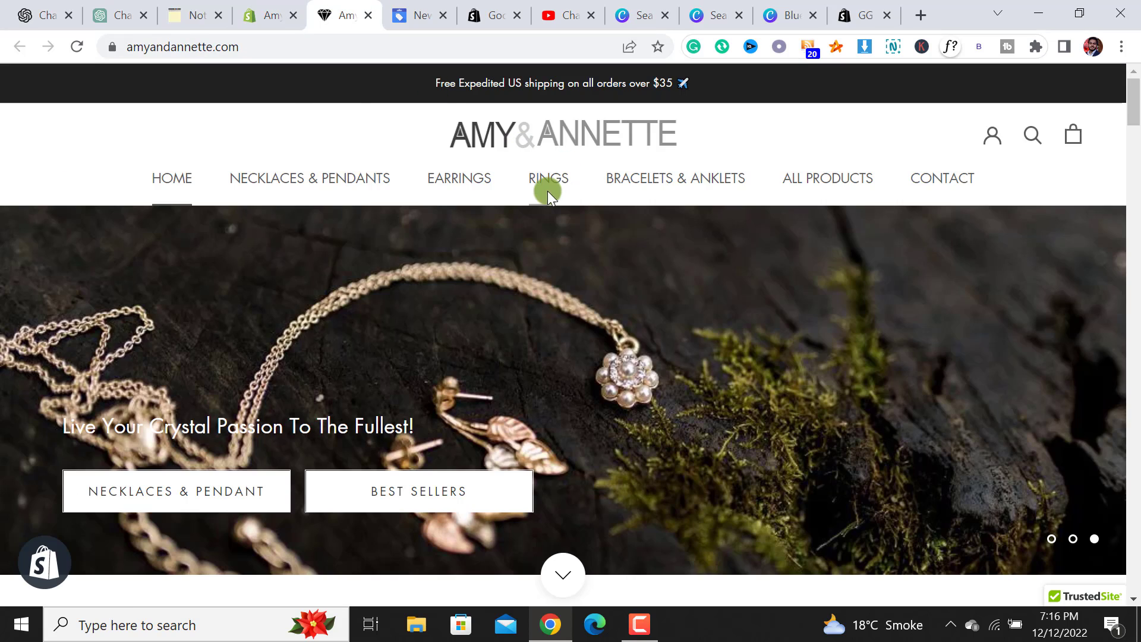
key("ctrl+shift+Tab")
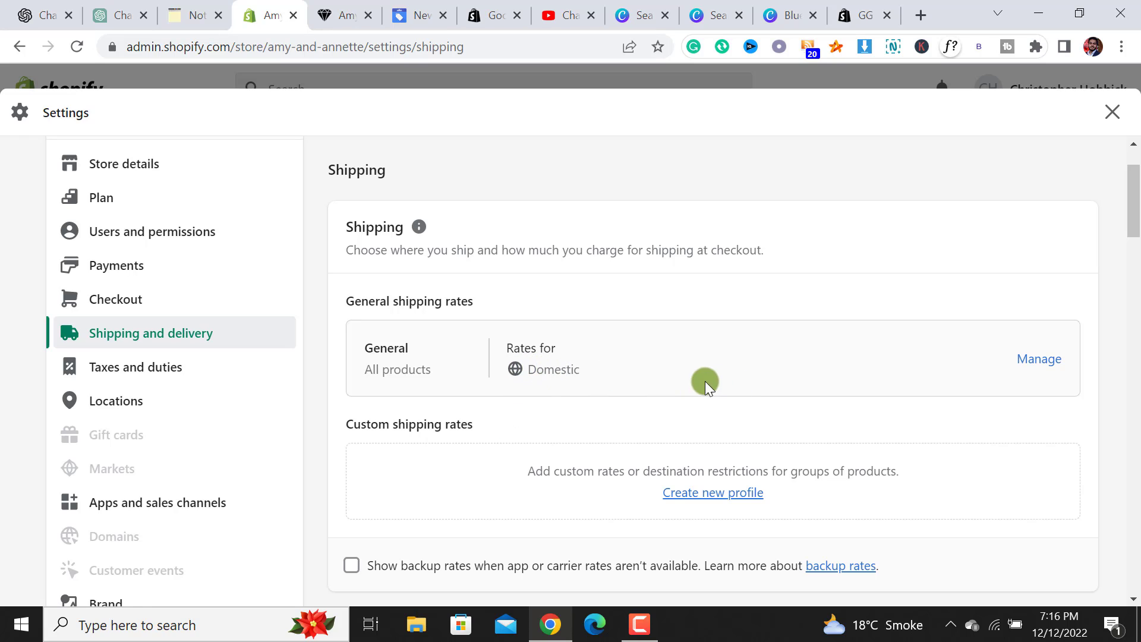
double_click(395, 301)
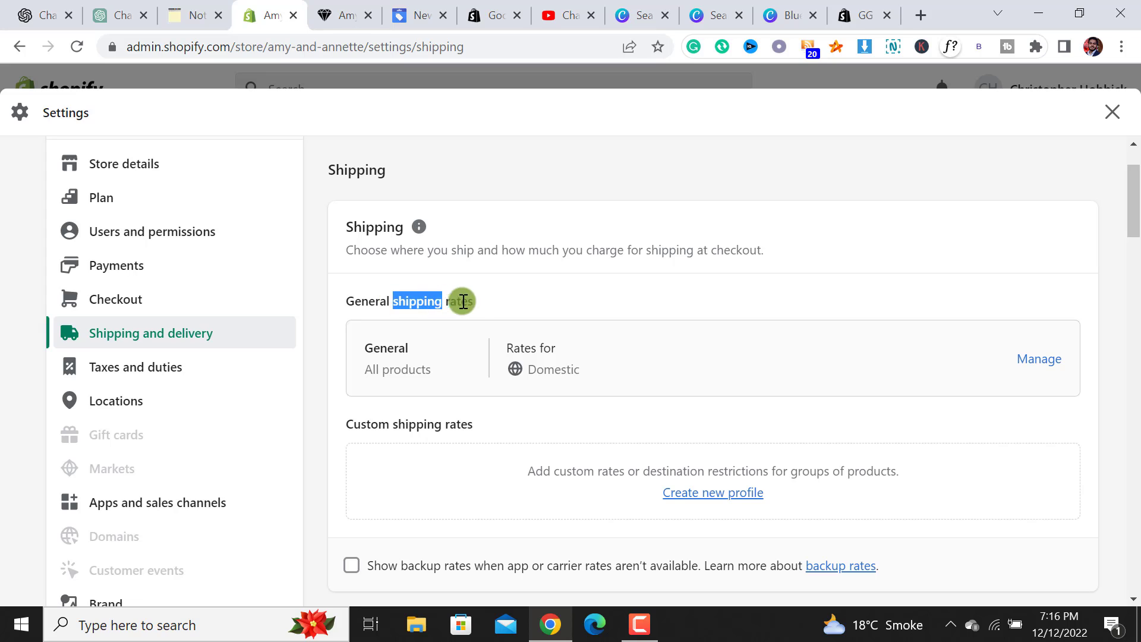
- Manage the General profile's rates to see the three Expedited domestic US rates
left_click(1043, 359)
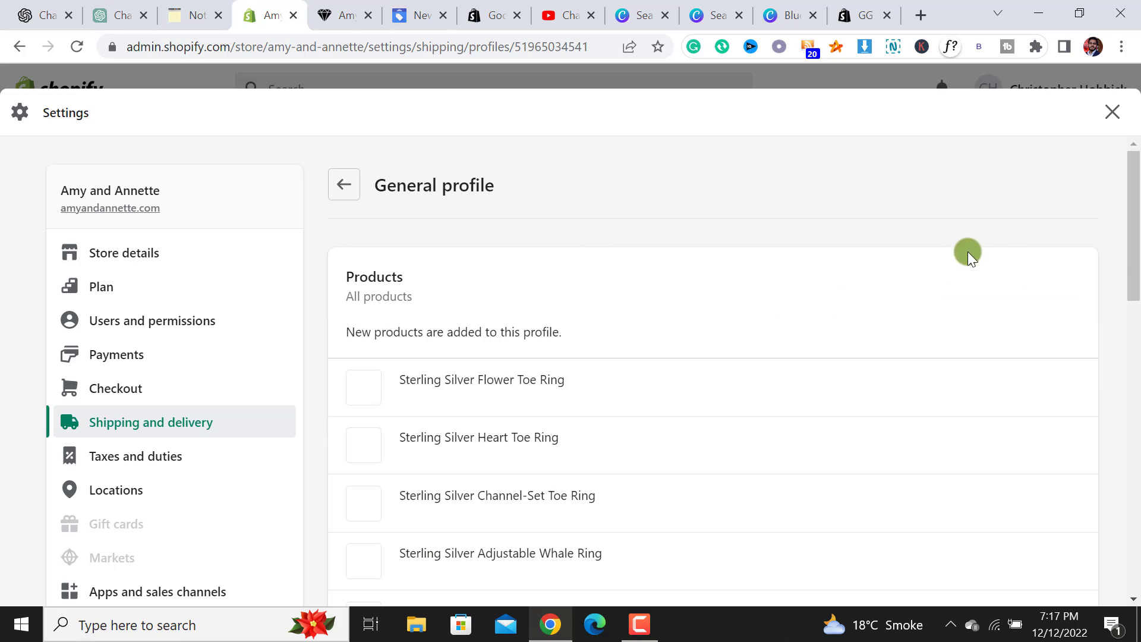
scroll(390, 212, "down", 1)
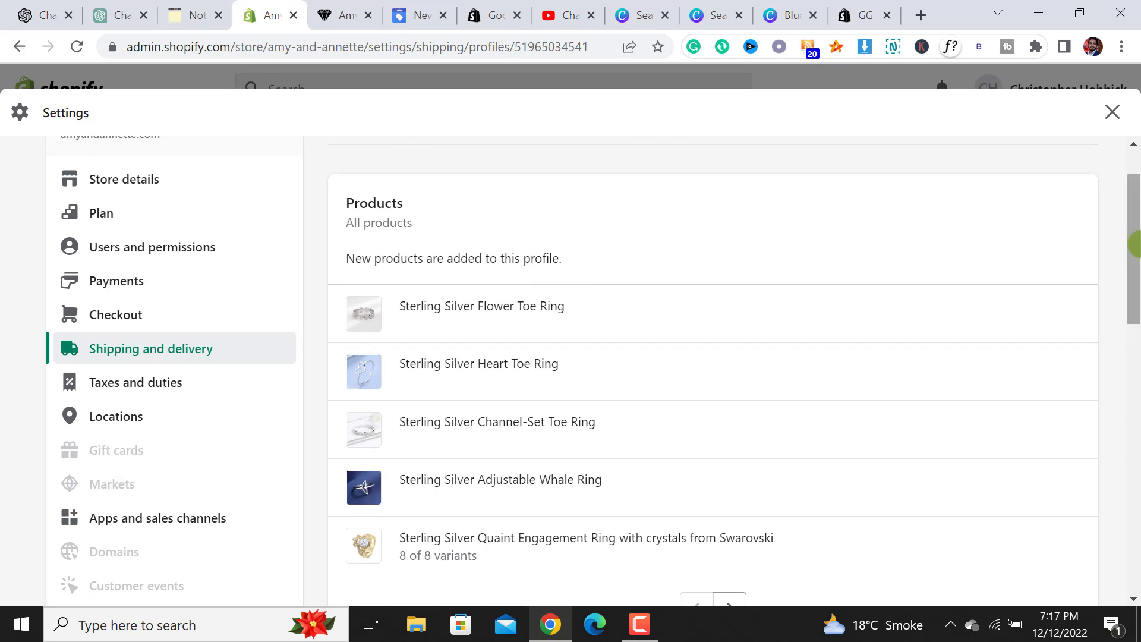
left_click_drag(1134, 243, 1135, 216)
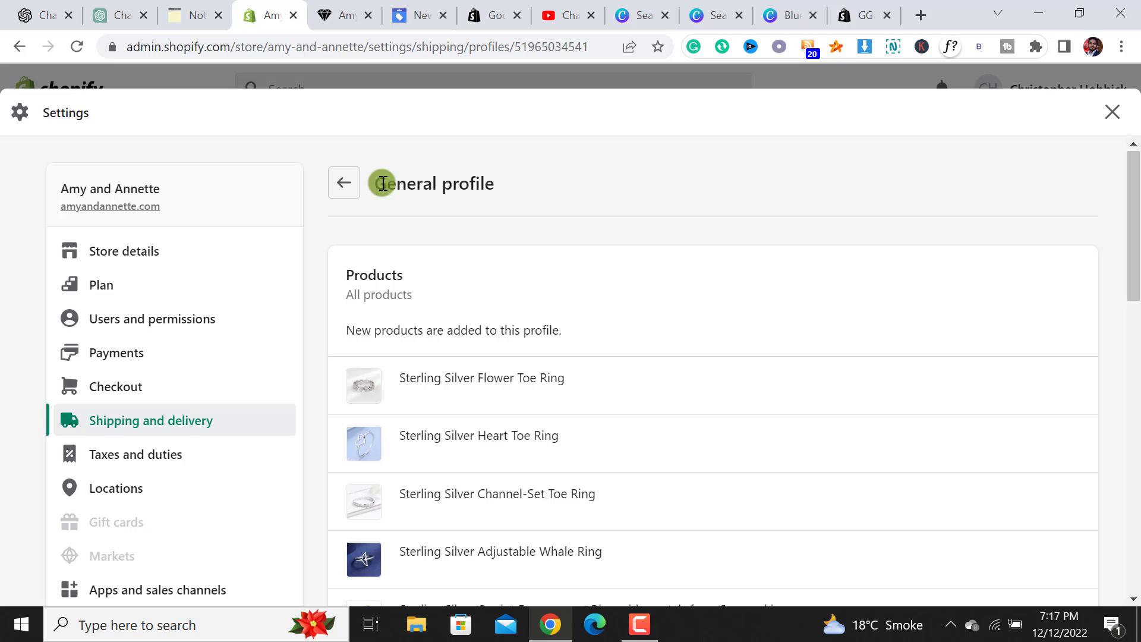
left_click_drag(1134, 205, 1136, 385)
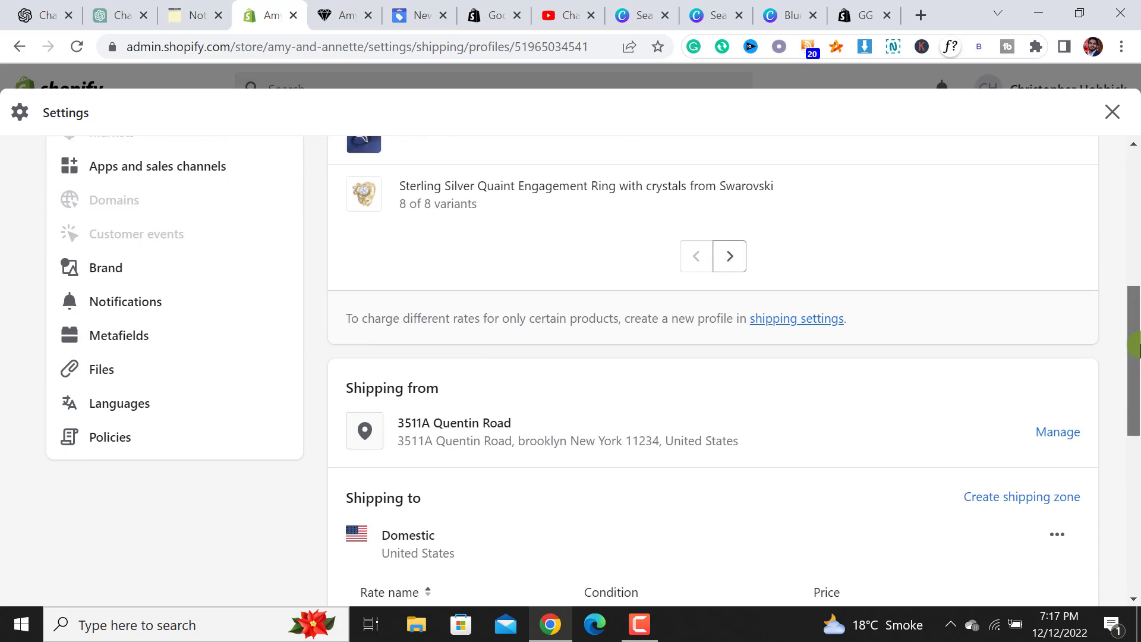
mouse_move(1136, 385)
left_mouse_down()
mouse_move(1135, 455)
mouse_move(1136, 430)
left_mouse_up()
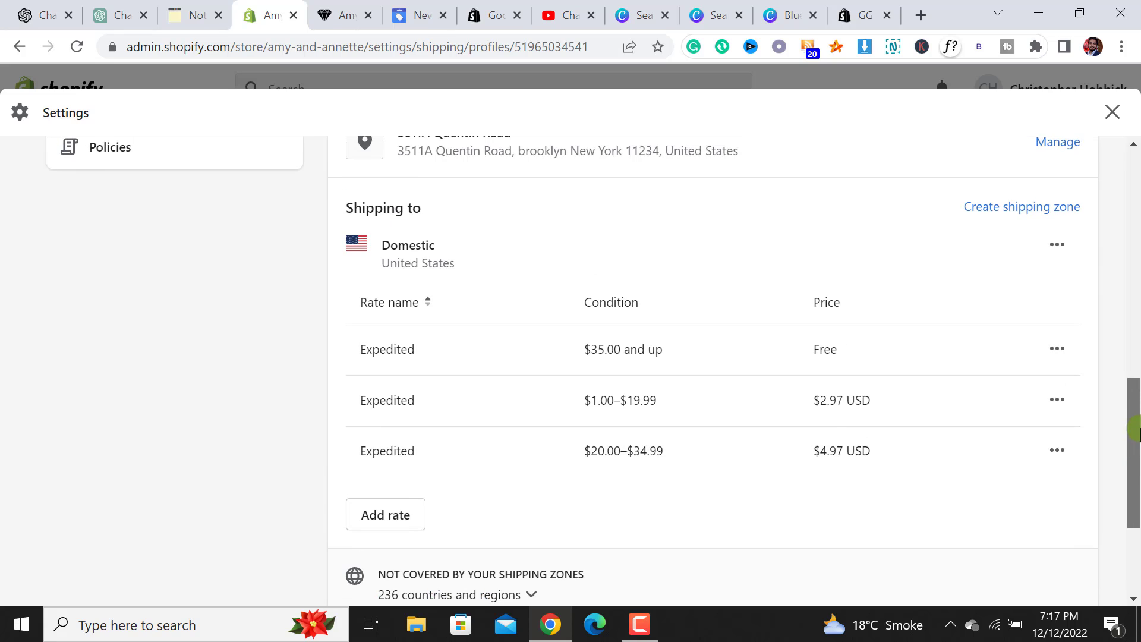
scroll(993, 362, "down", 1)
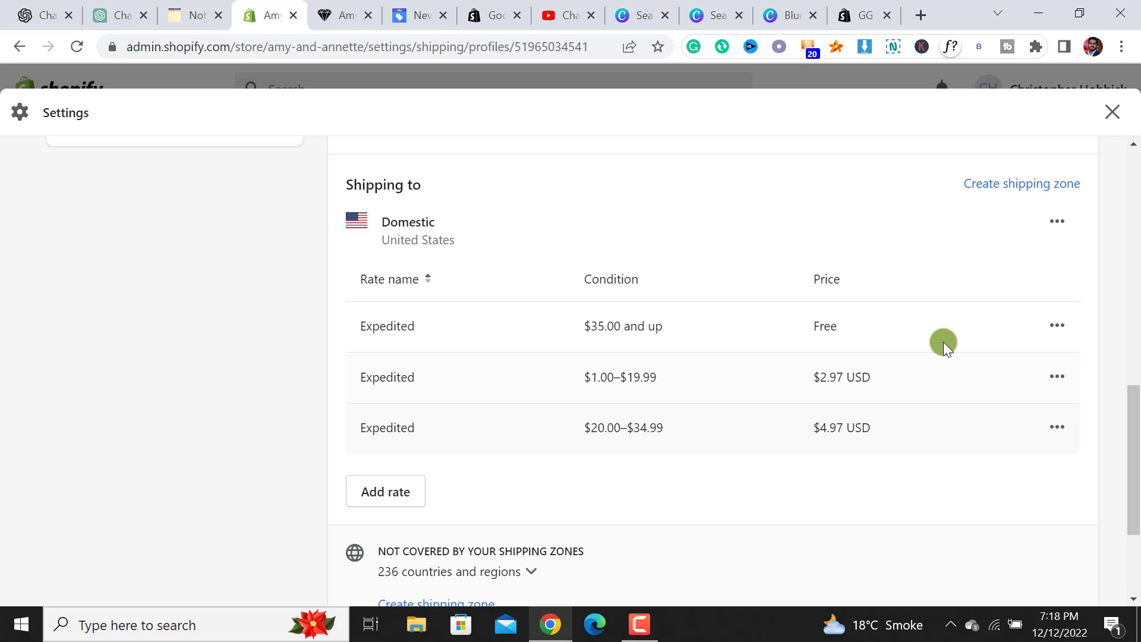
left_click(339, 16)
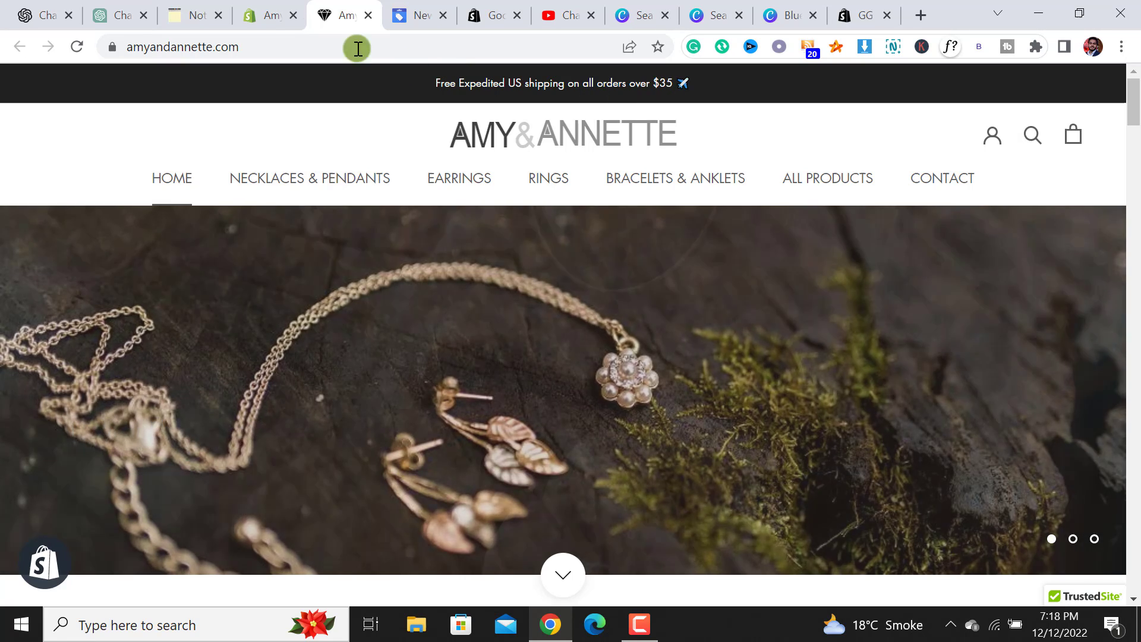
left_click(268, 14)
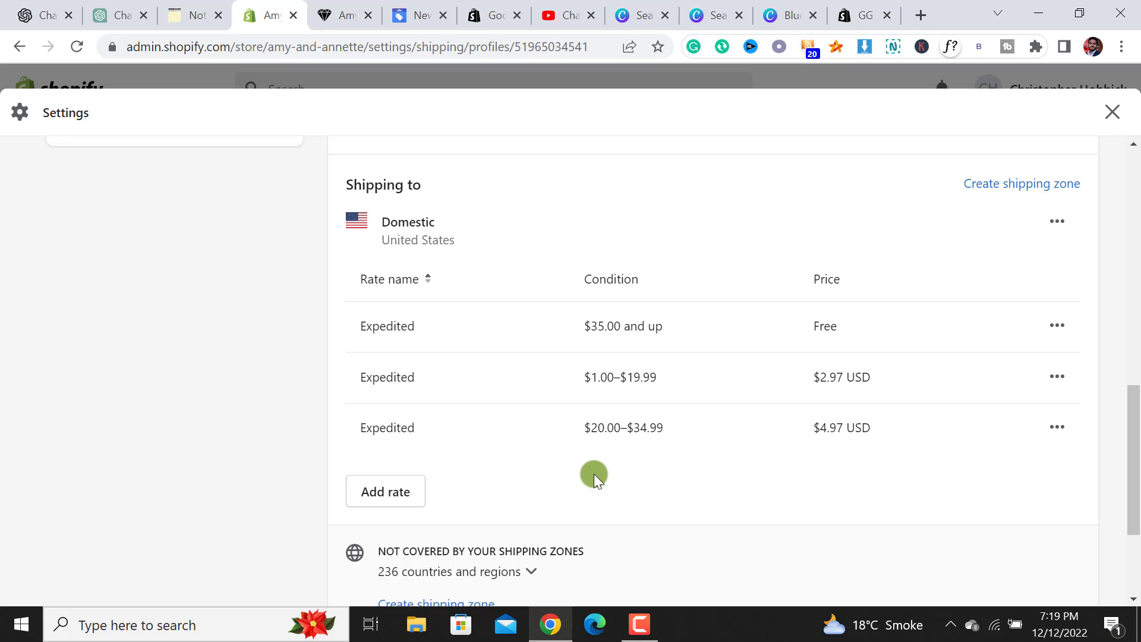
- Start a new domestic rate, abandon a custom flat-rate name, and set transit time to Economy (5 to 8 business days)
left_click(402, 495)
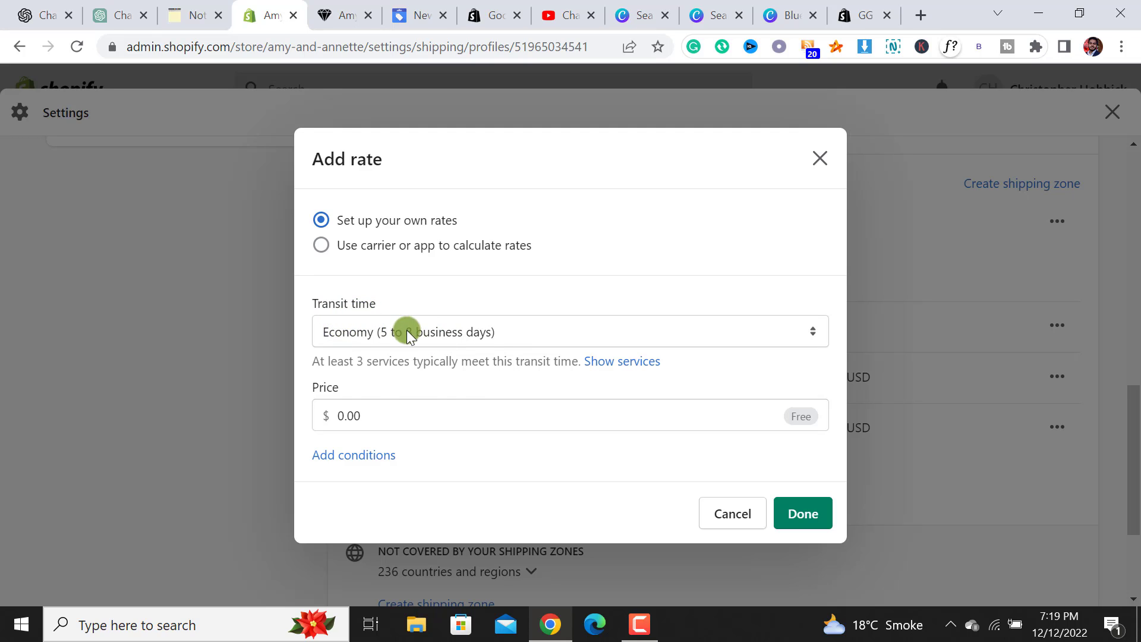
left_click(495, 342)
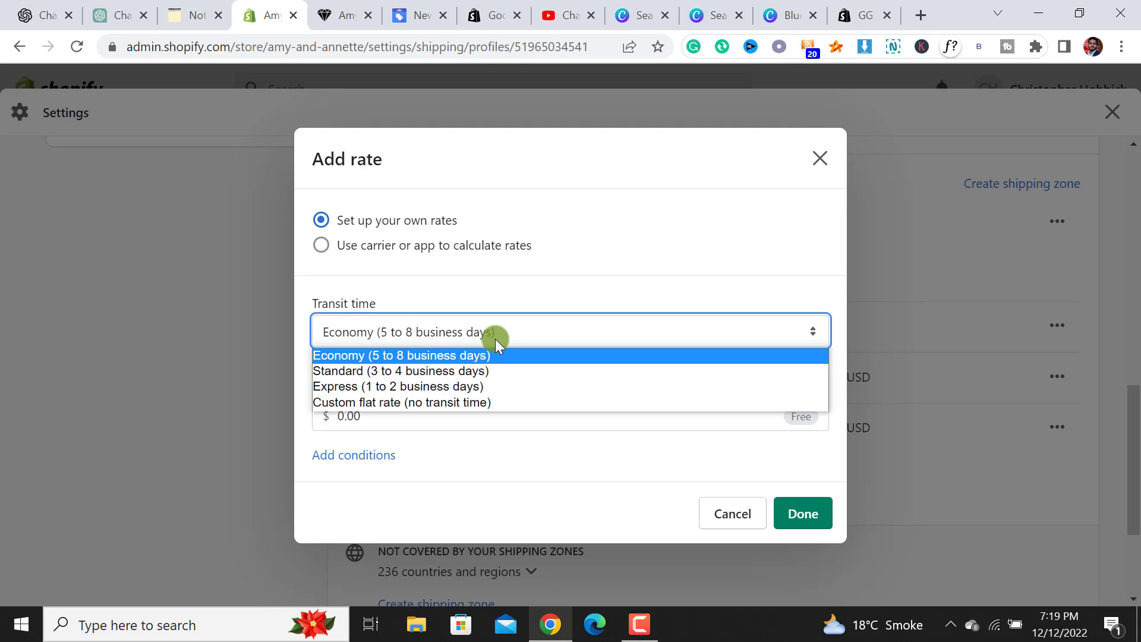
left_click(479, 401)
left_click(458, 365)
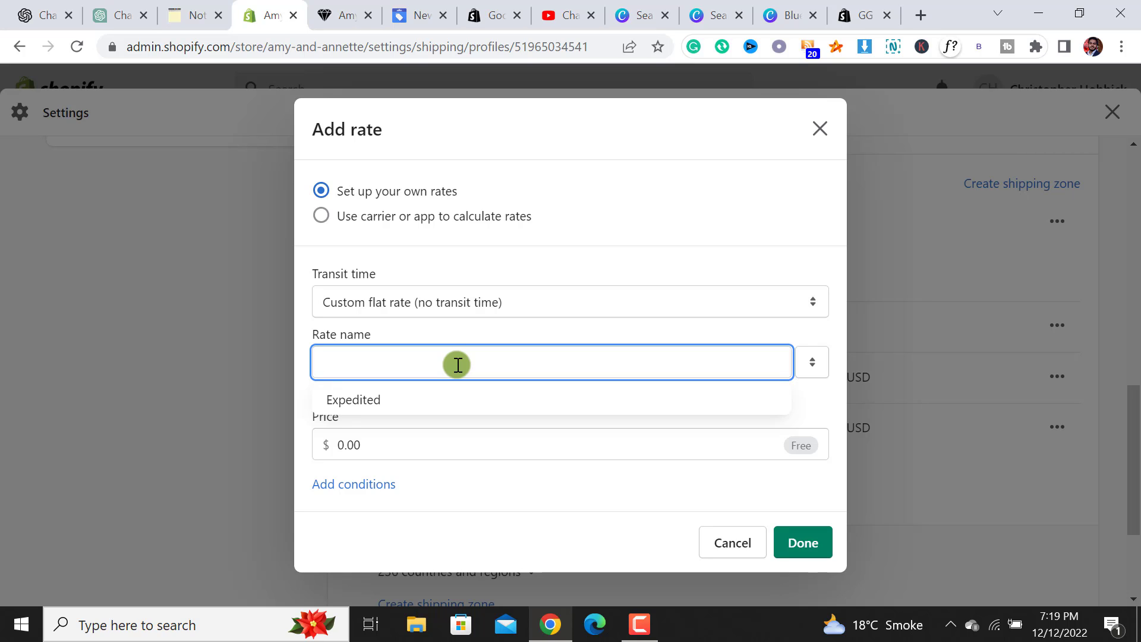
type("Standard ")
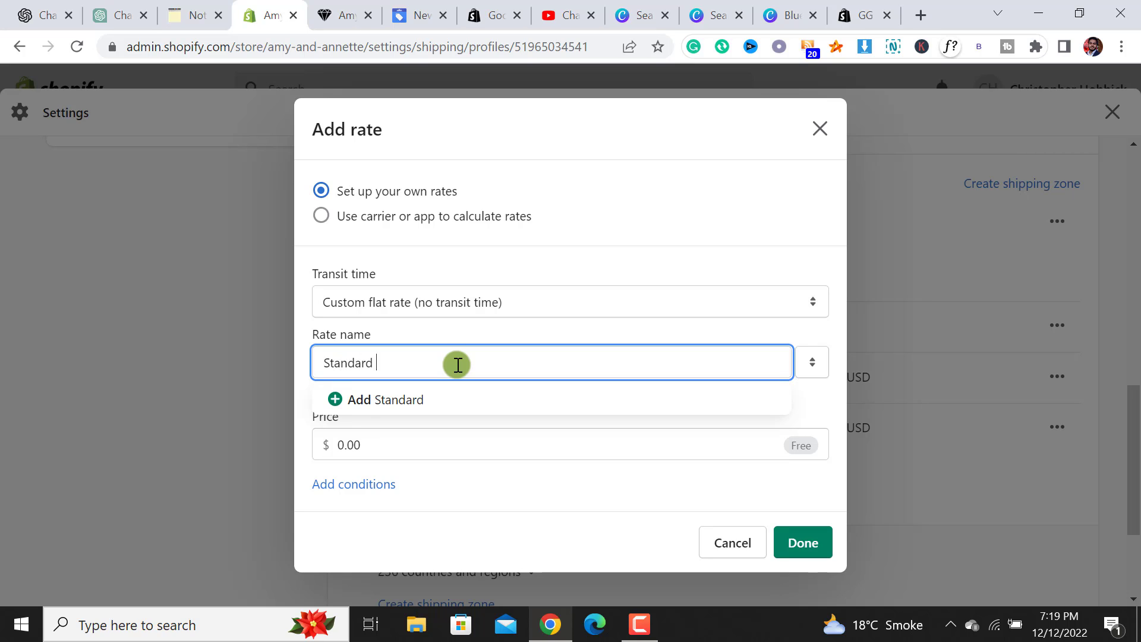
type("shipping")
left_click_drag(444, 363, 327, 356)
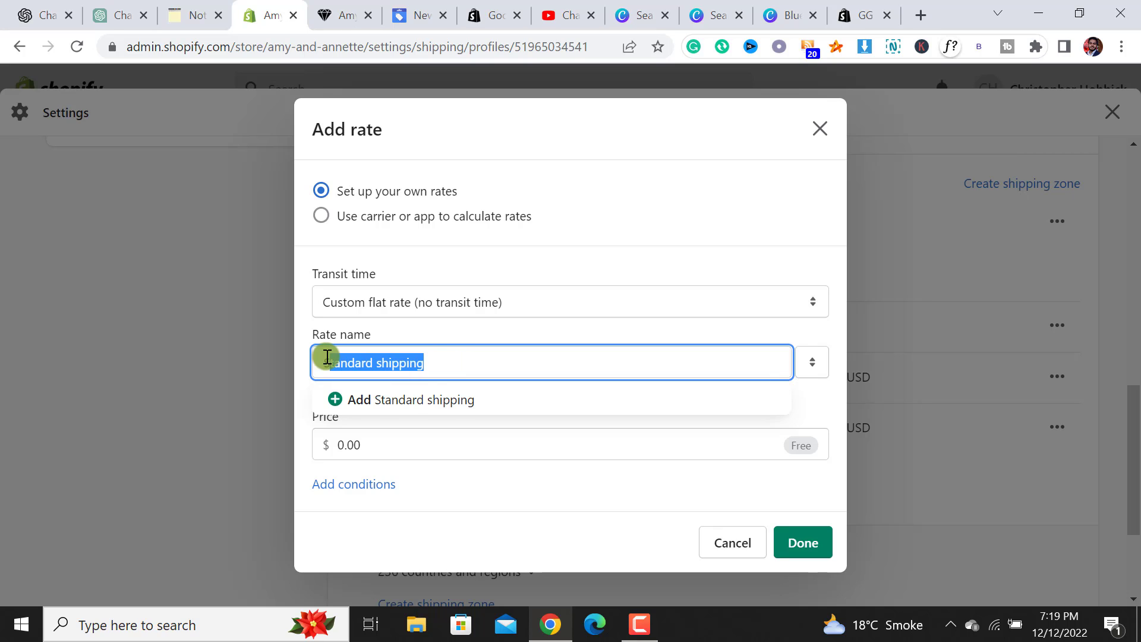
key("BackSpace")
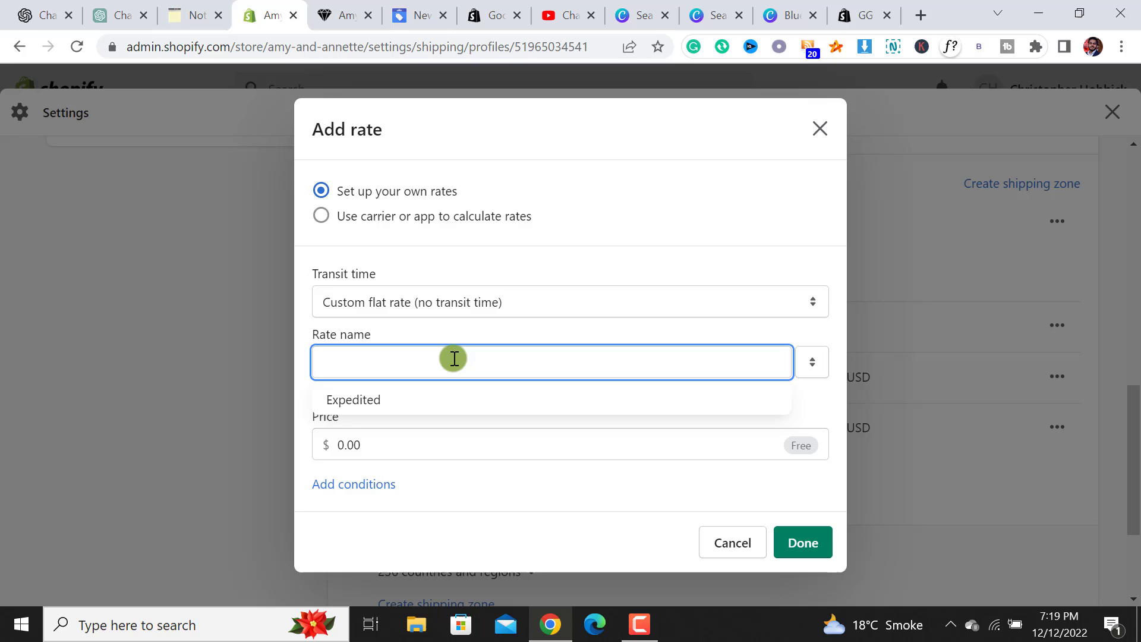
left_click(530, 297)
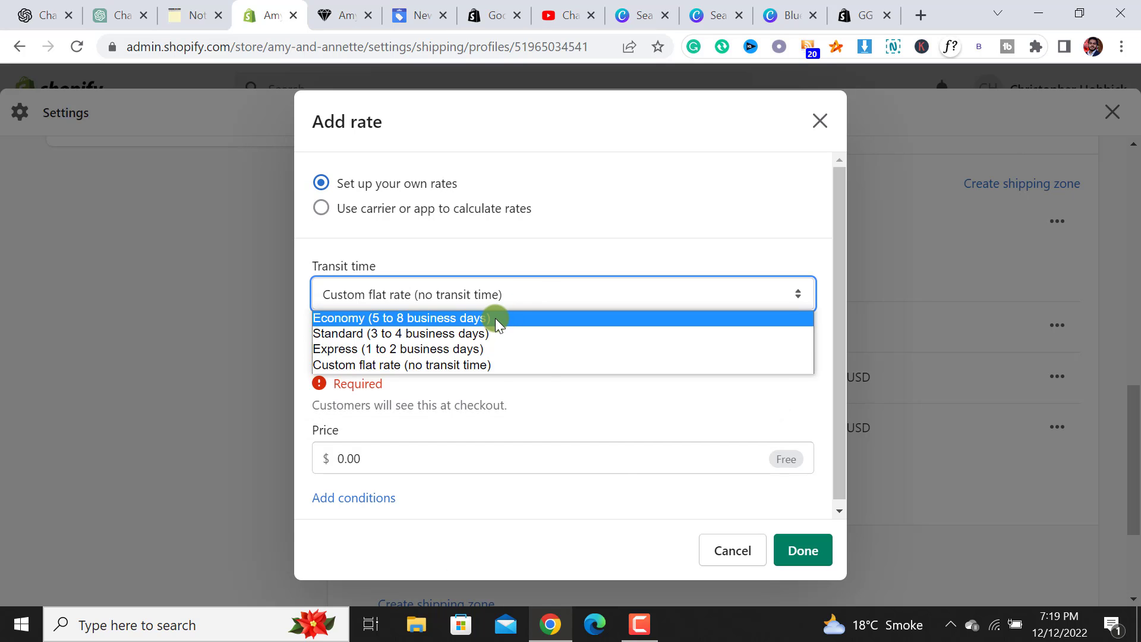
left_click(495, 319)
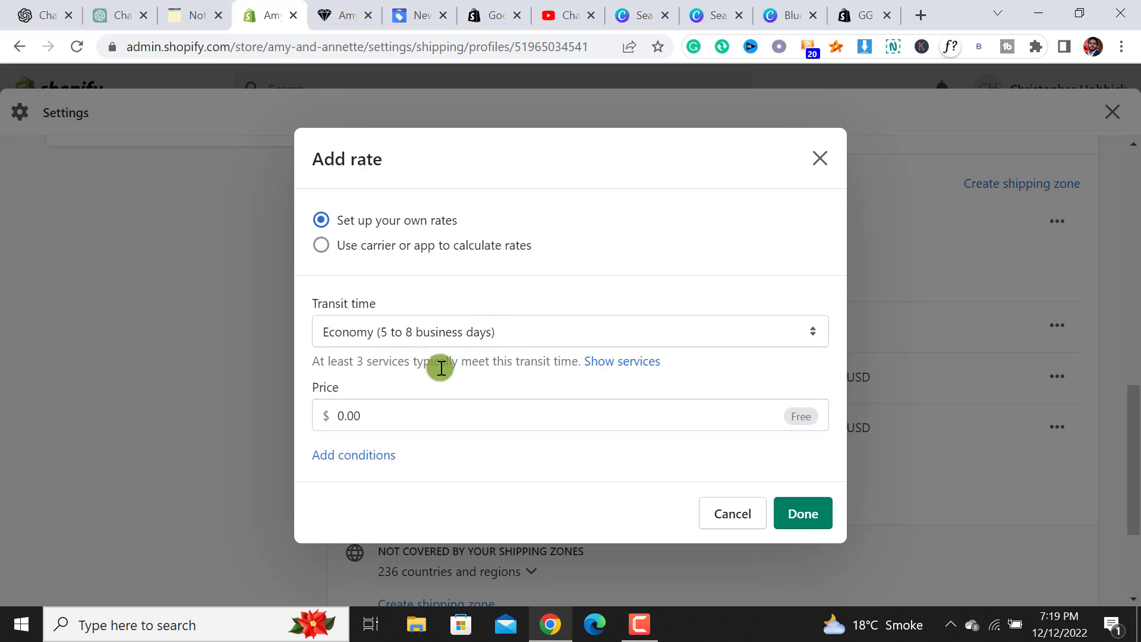
- Enter a 5.00 price and add an order-price condition with a $35 minimum
left_click(363, 418)
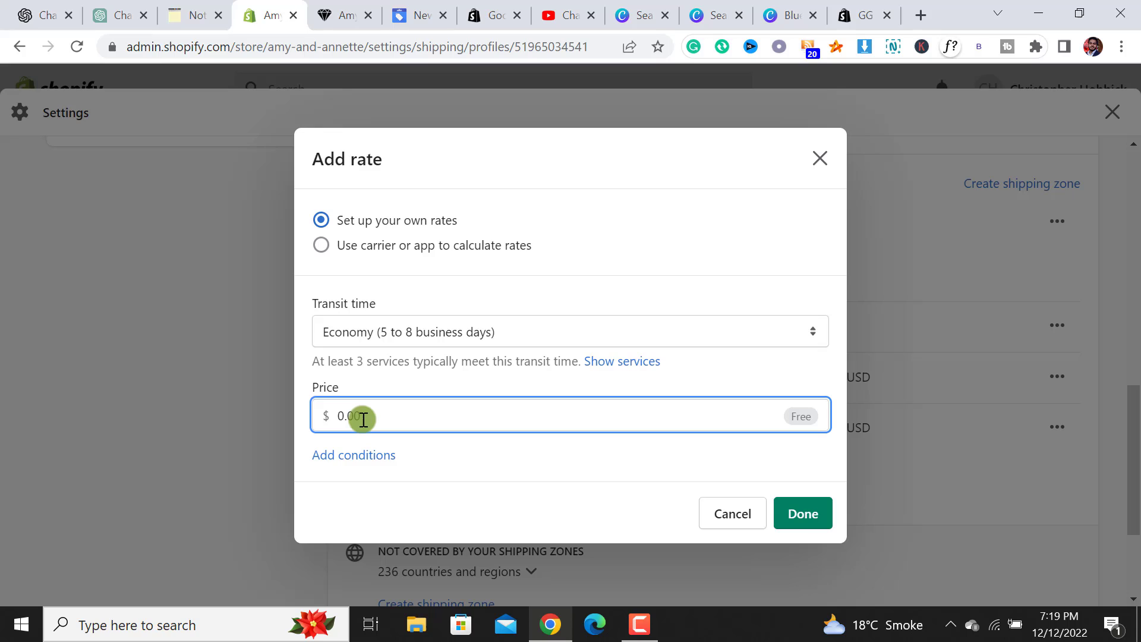
double_click(363, 417)
type("5")
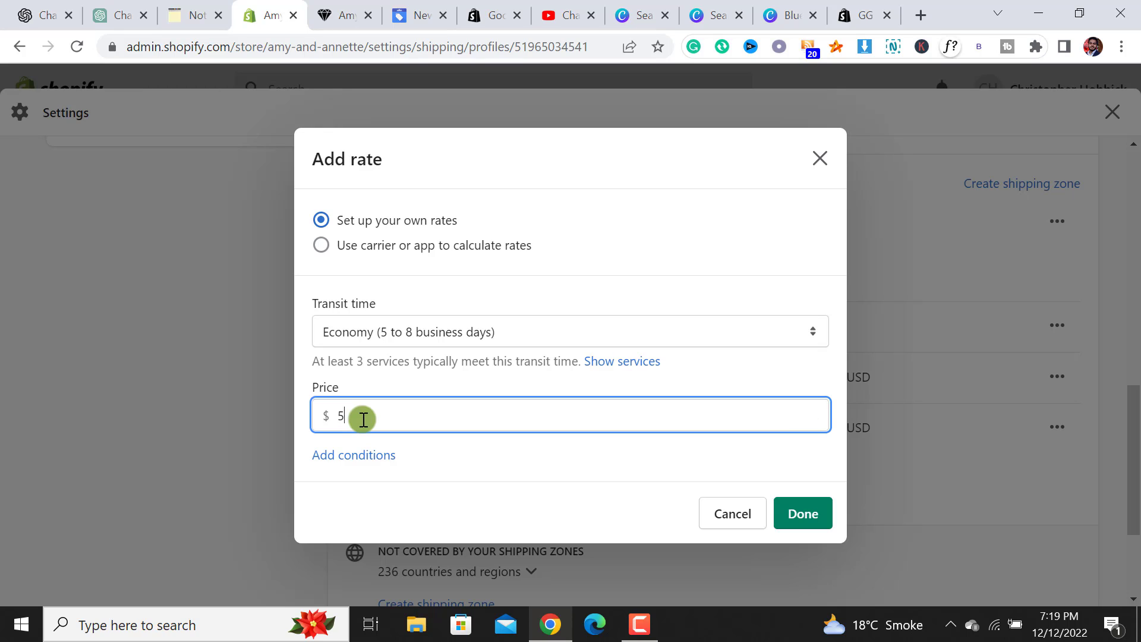
key("BackSpace")
type("5")
left_click(488, 454)
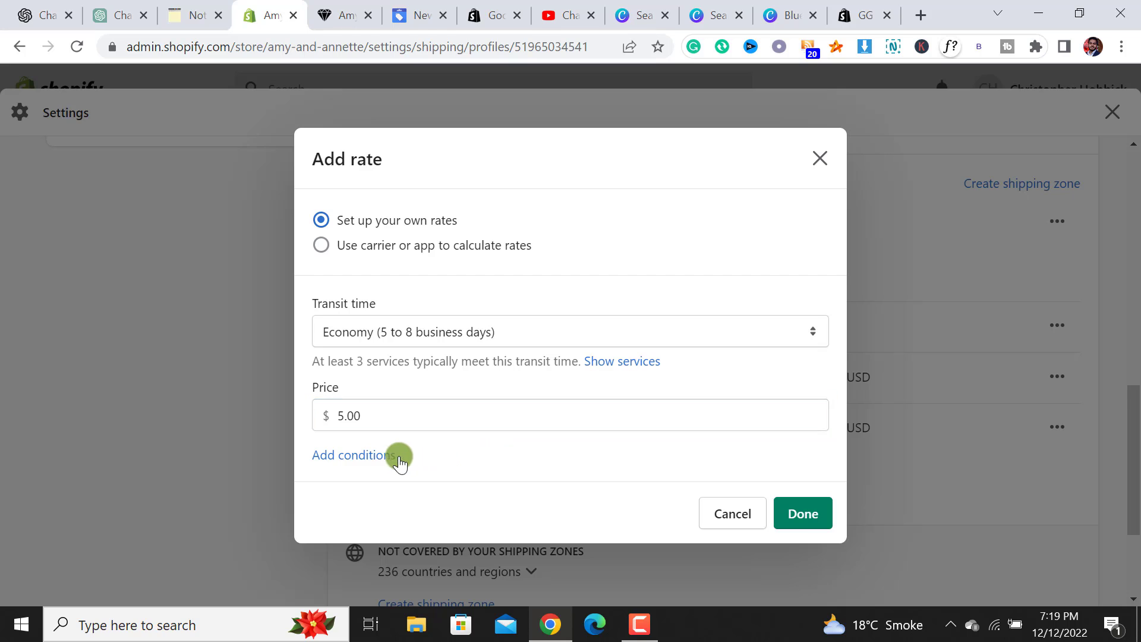
left_click(377, 459)
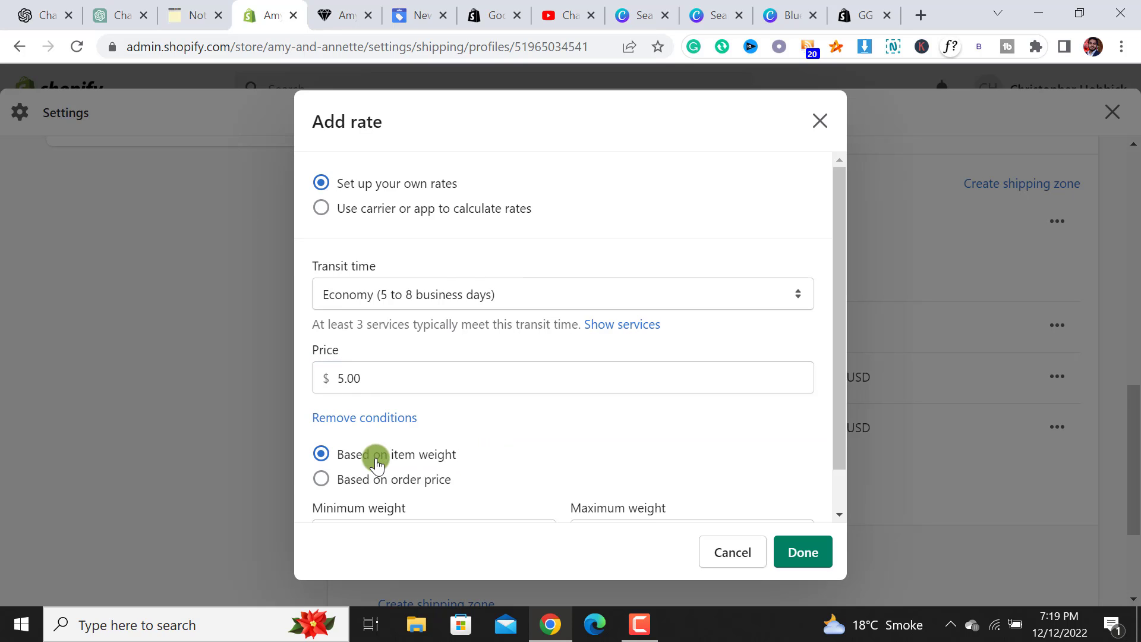
scroll(490, 404, "down", 1)
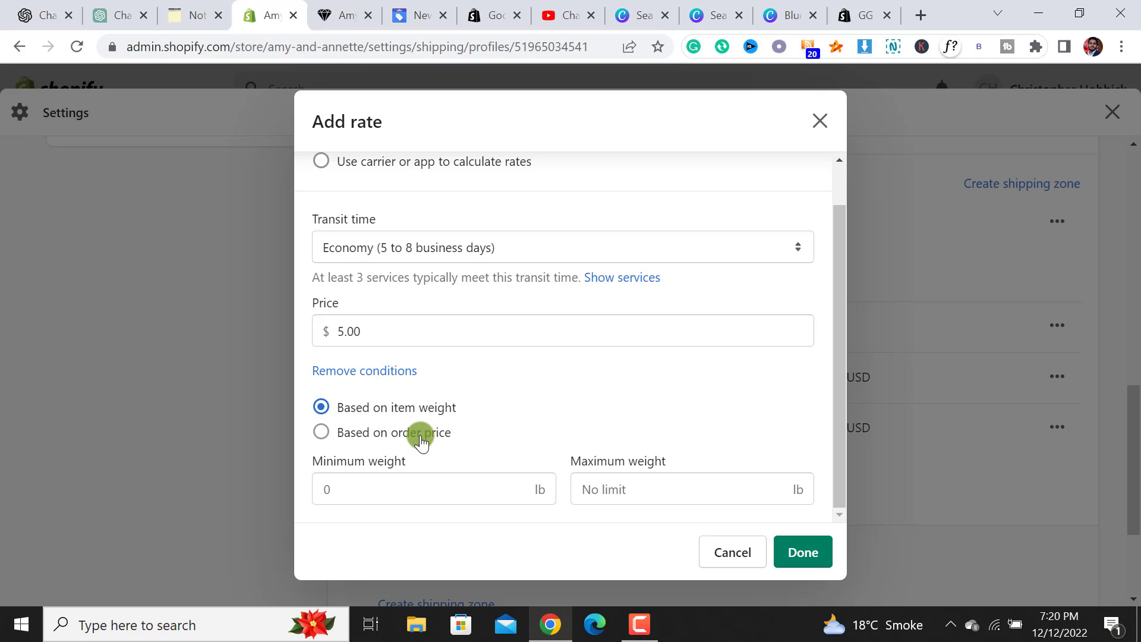
left_click(321, 433)
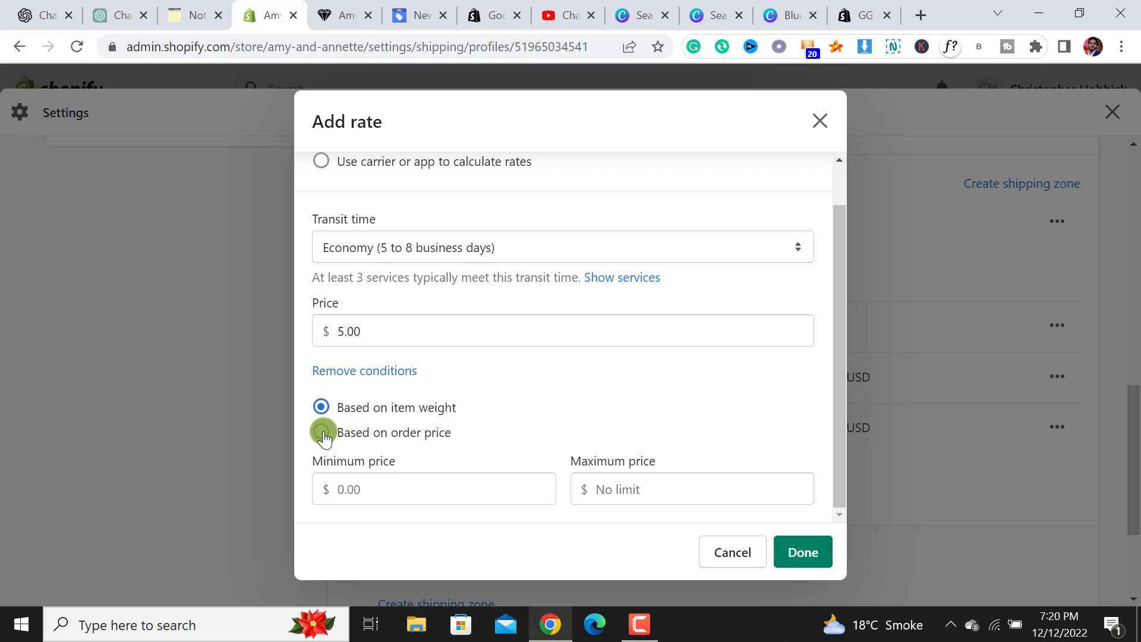
left_click(367, 489)
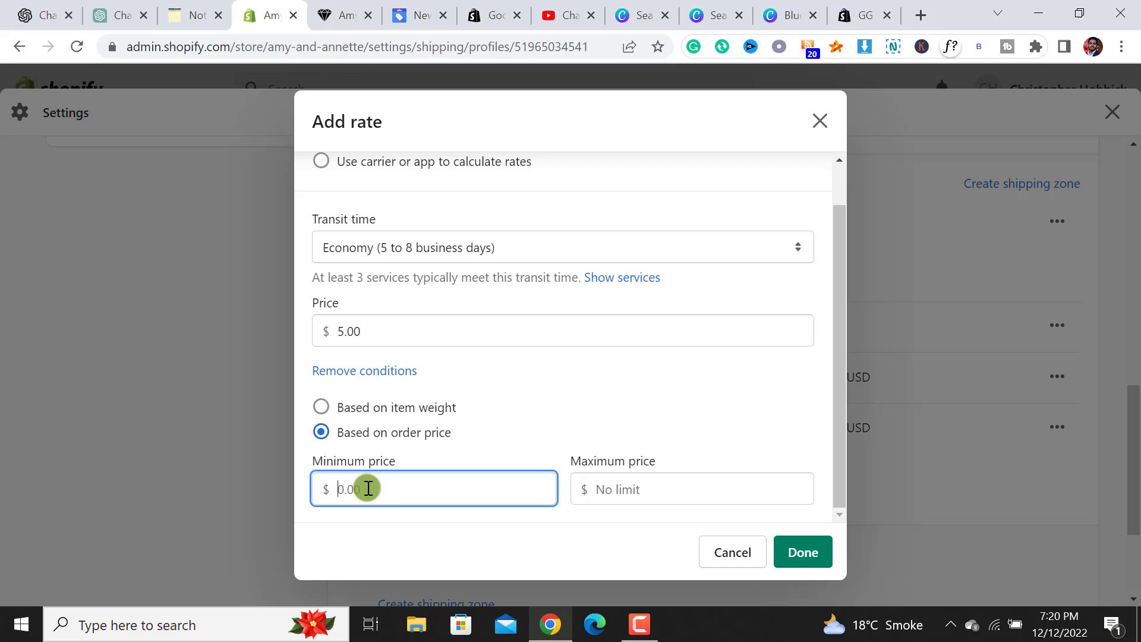
type("35")
- Change the price to 0.00, confirm the 35.00 minimum, and add the Economy rate to the zone
left_click(367, 331)
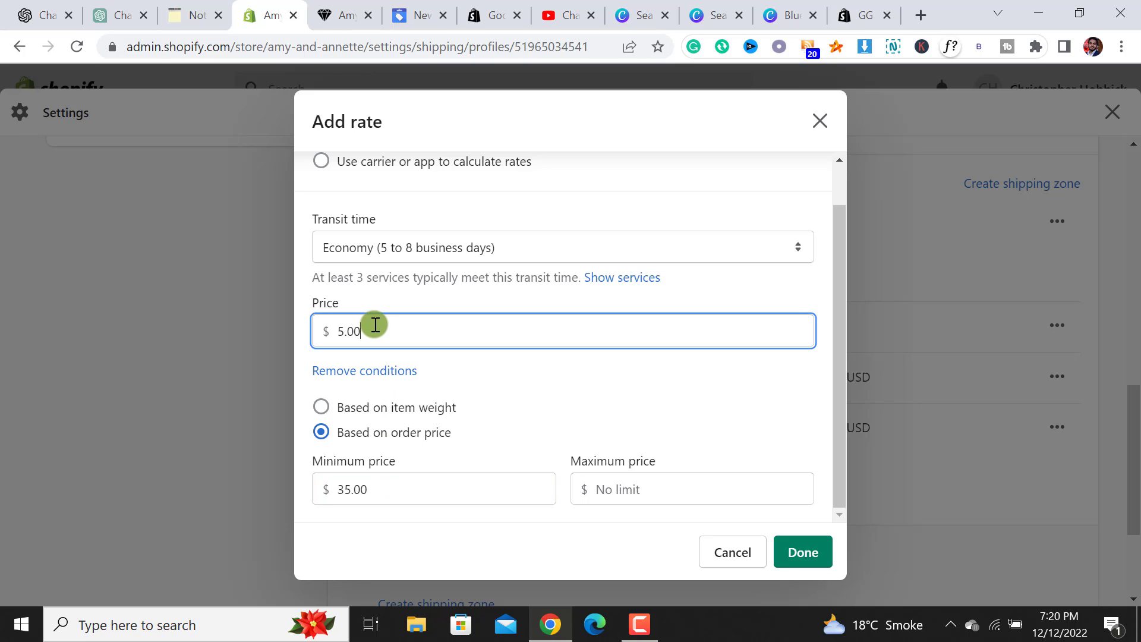
double_click(367, 330)
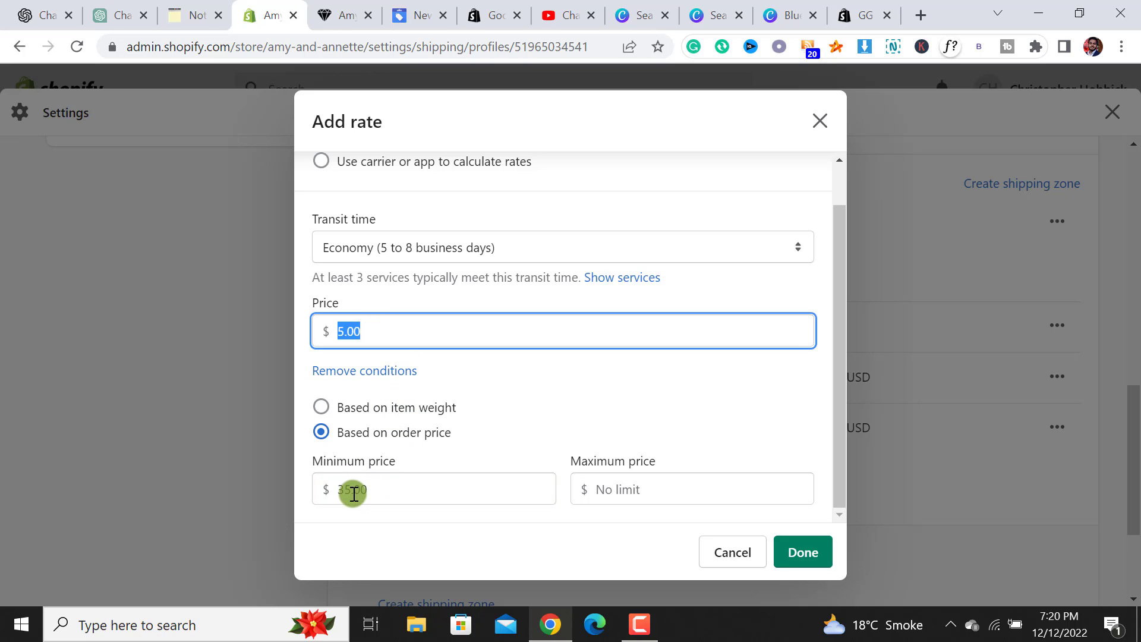
type("0")
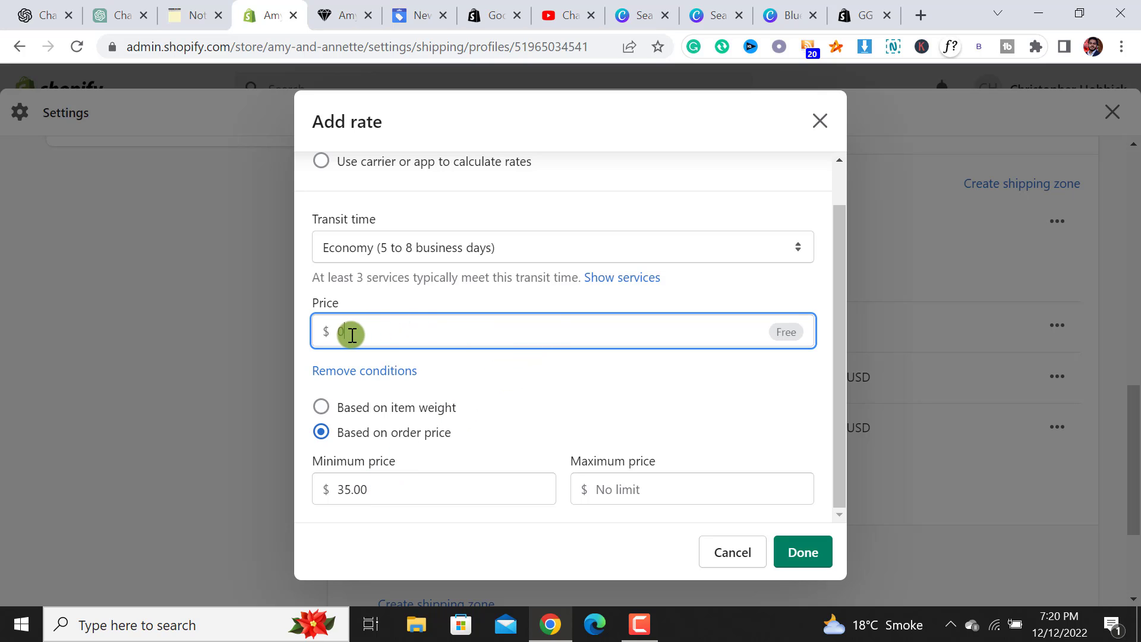
left_click(364, 492)
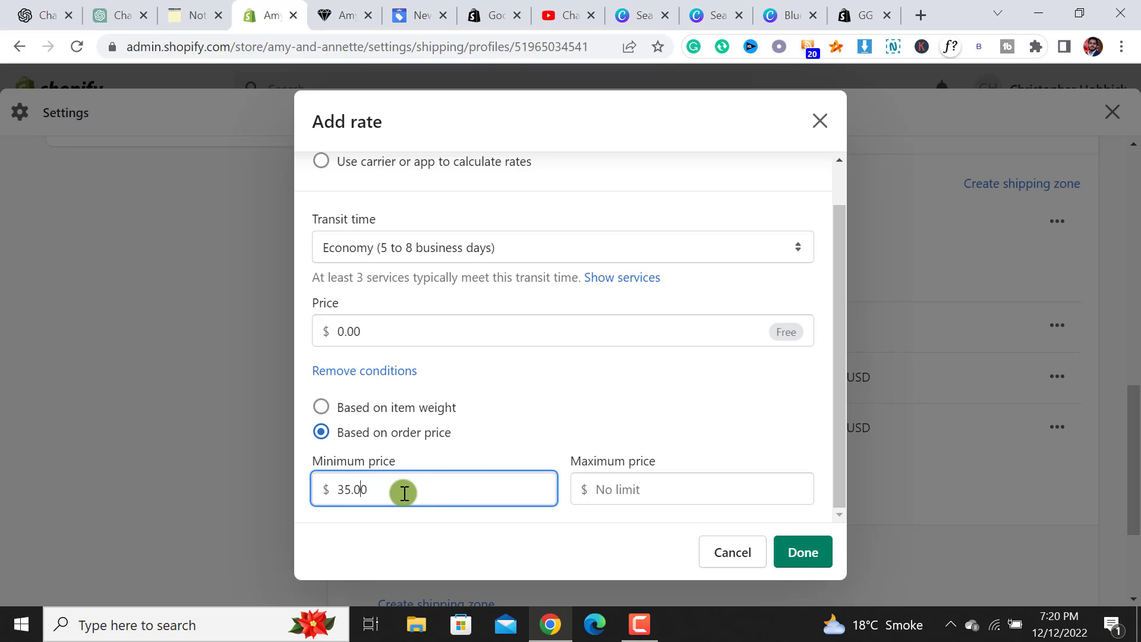
scroll(571, 412, "up", 2)
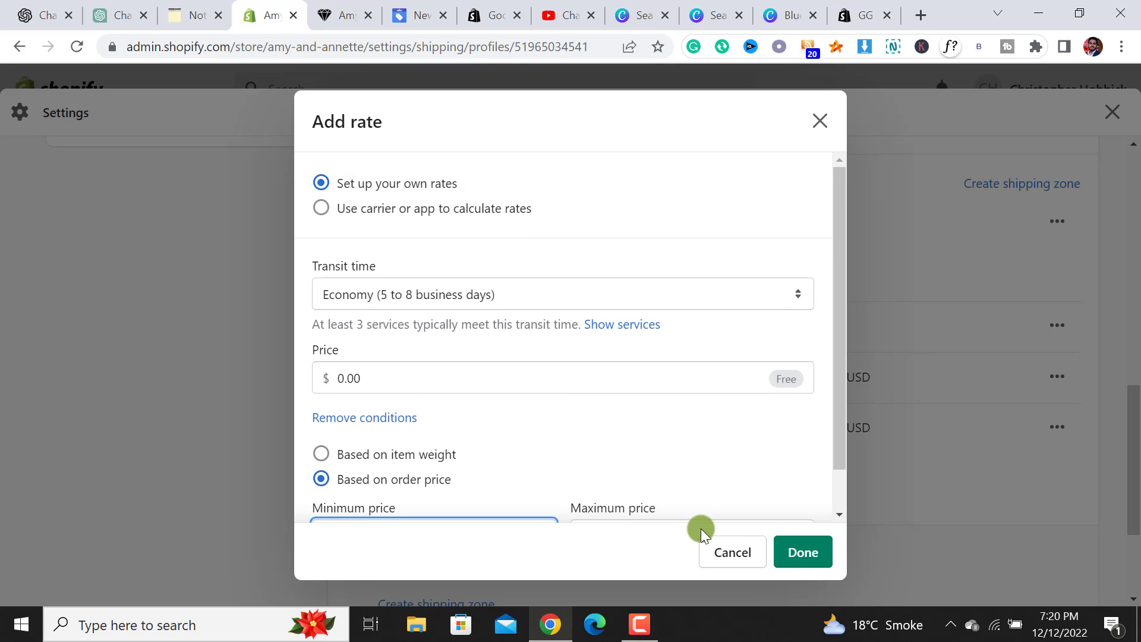
left_click(798, 557)
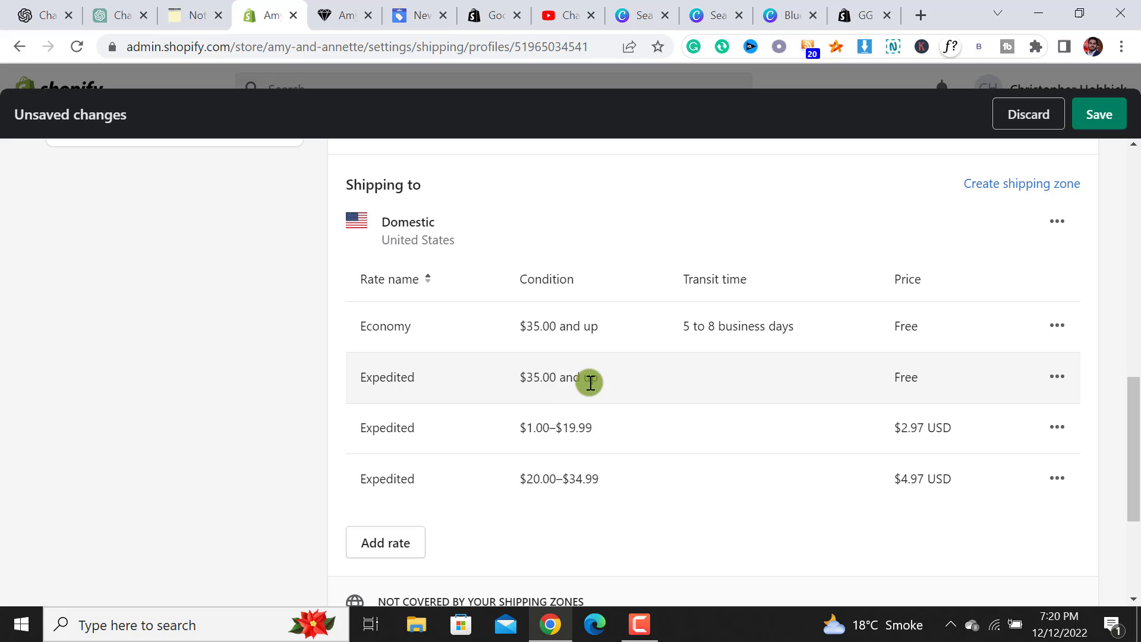
- Delete the new Economy rate and save the updated shipping profile
left_click(1060, 377)
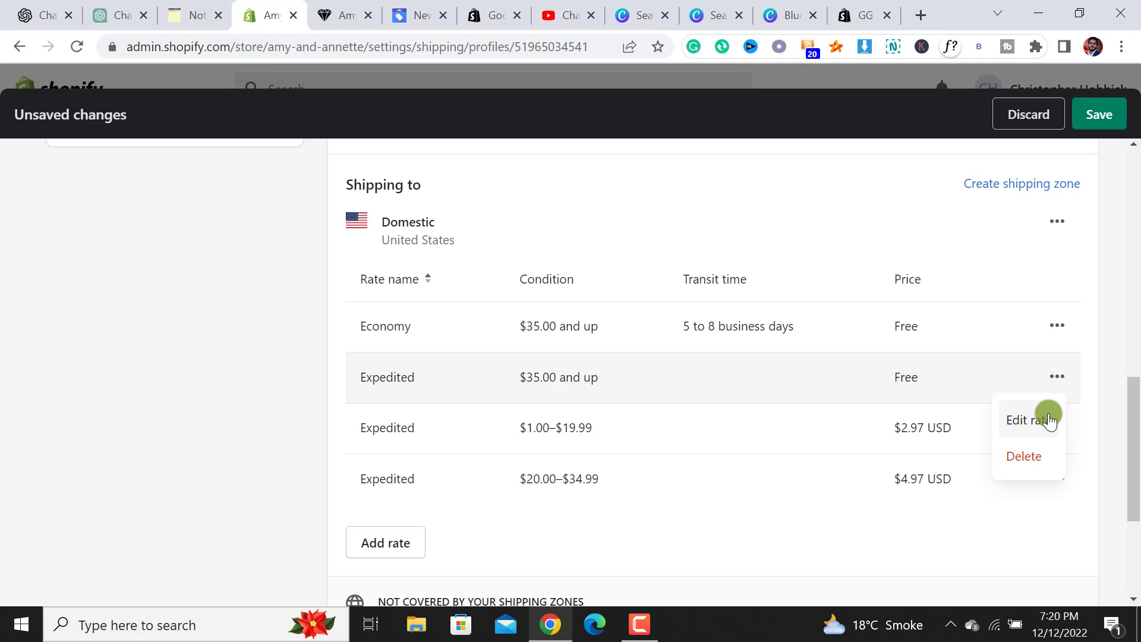
left_click(1057, 328)
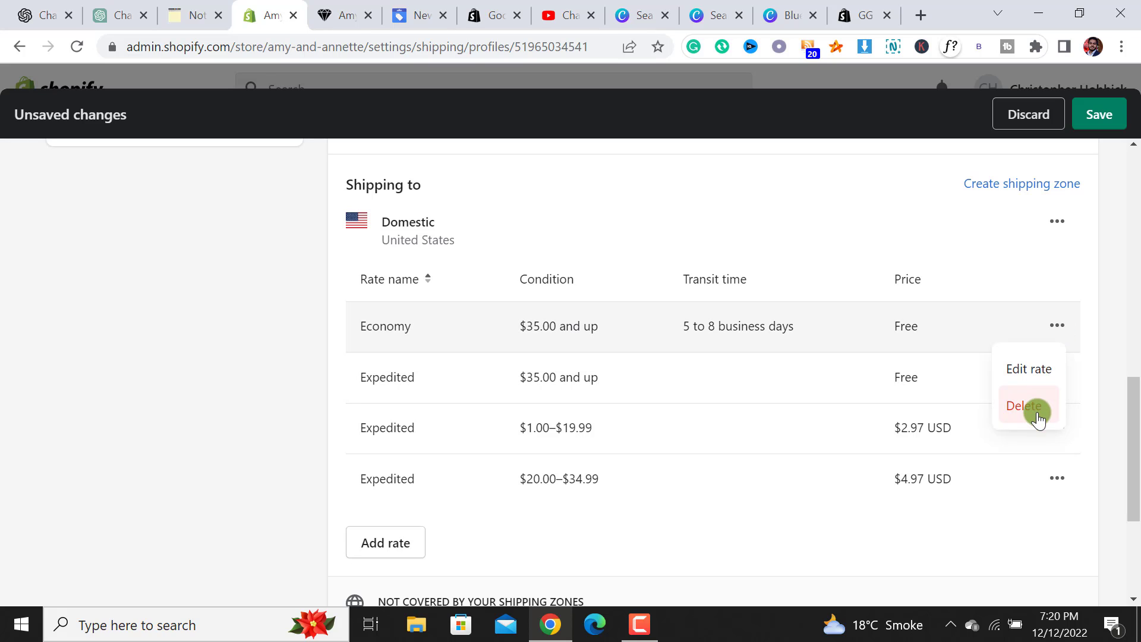
left_click(1036, 412)
left_click(1114, 116)
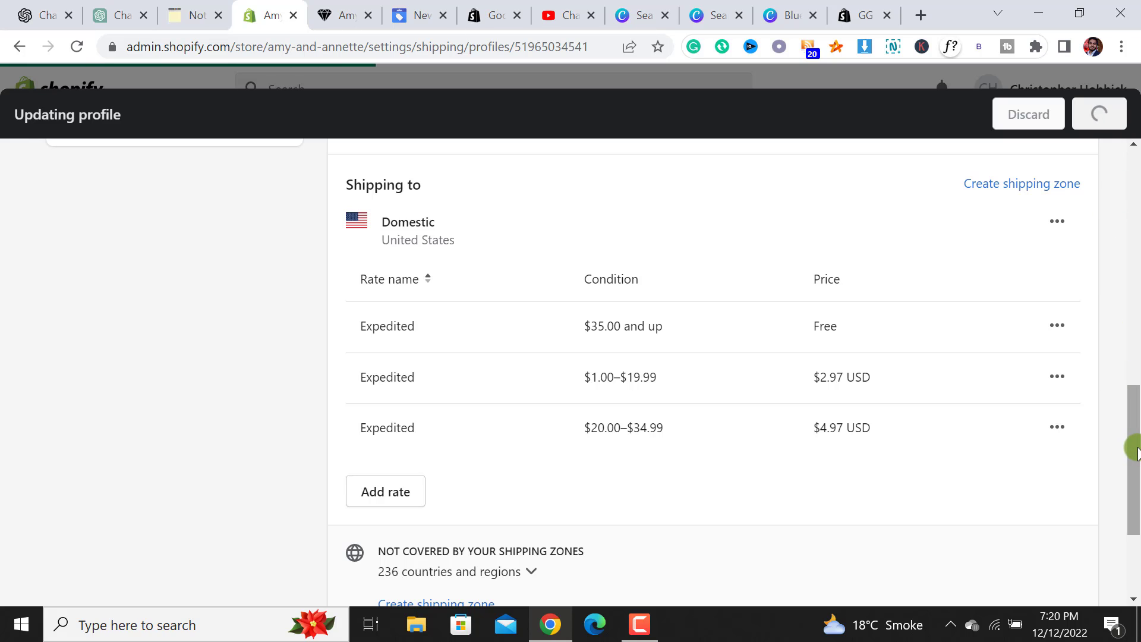
scroll(581, 243, "up", 1)
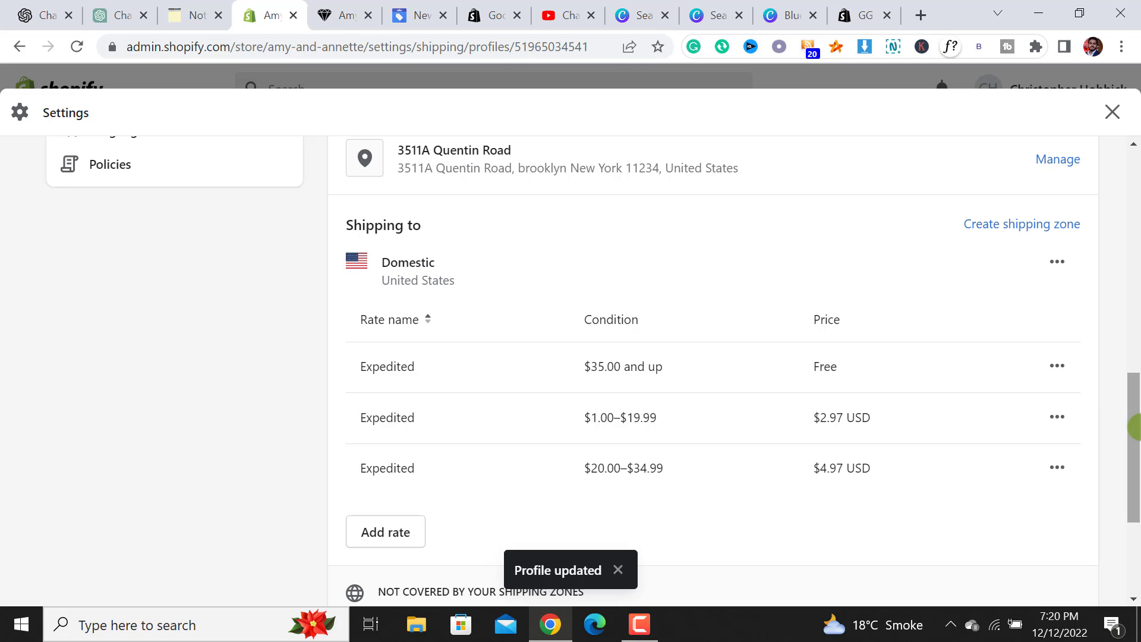
scroll(1135, 448, "down", 1)
left_click_drag(1134, 448, 1132, 495)
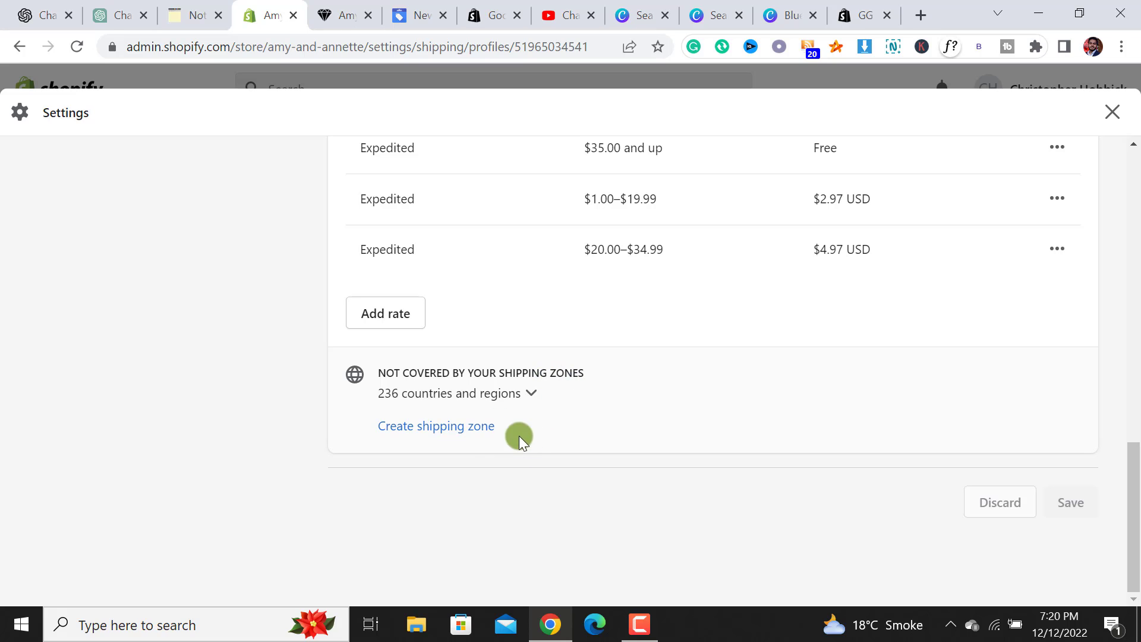
- Create a shipping zone, initially selecting United Kingdom and naming it England
left_click(450, 428)
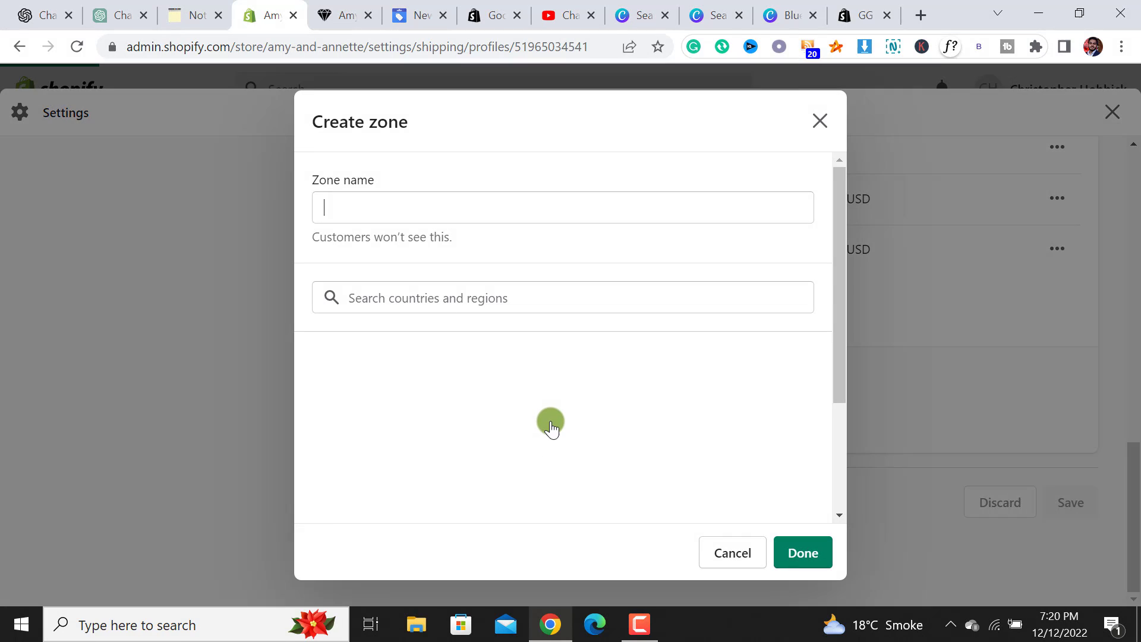
left_click(421, 302)
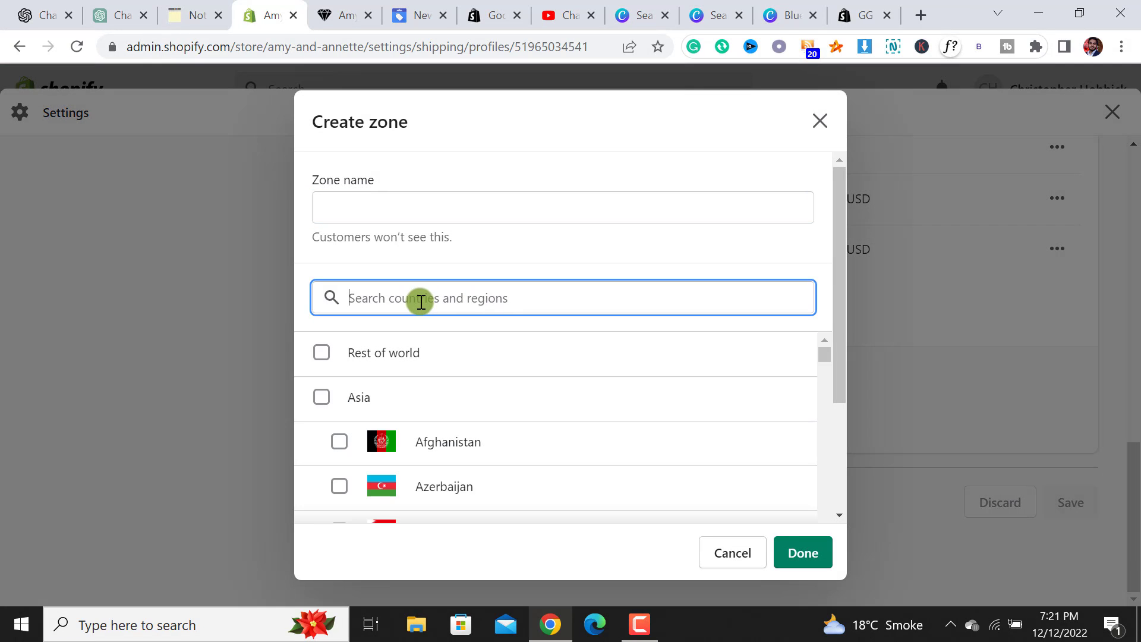
type("e")
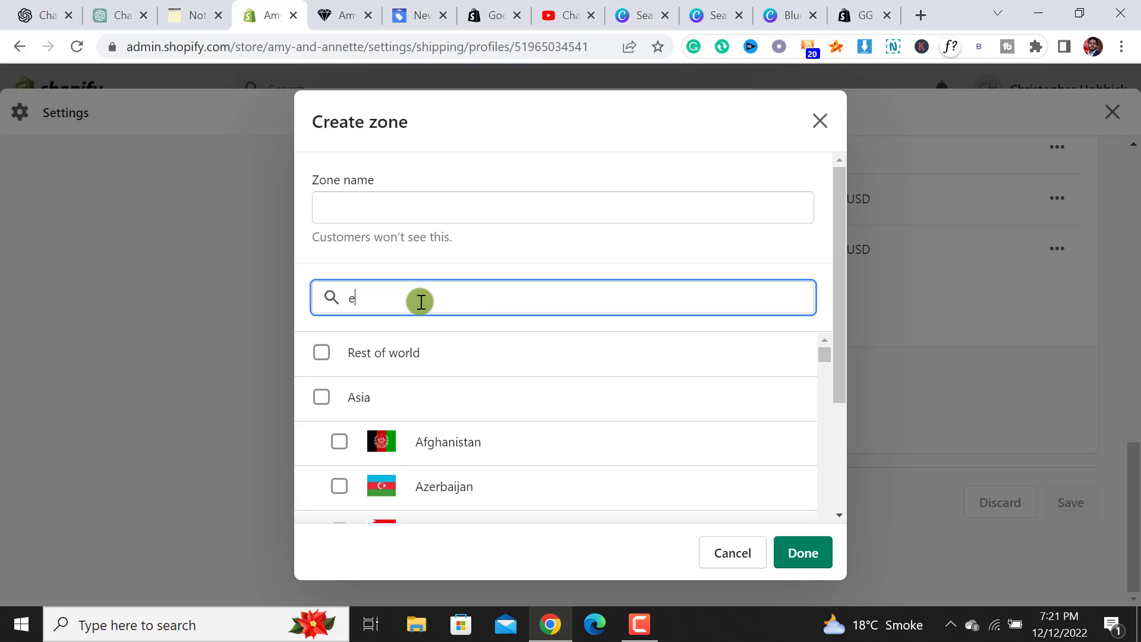
type("n")
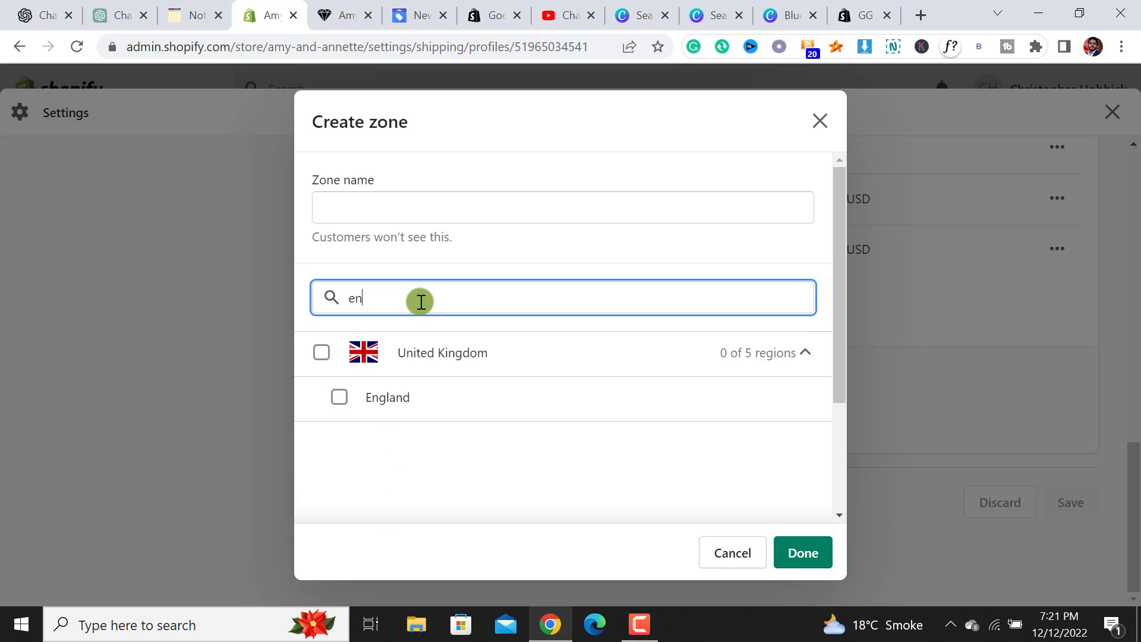
type("glilan")
left_click(321, 352)
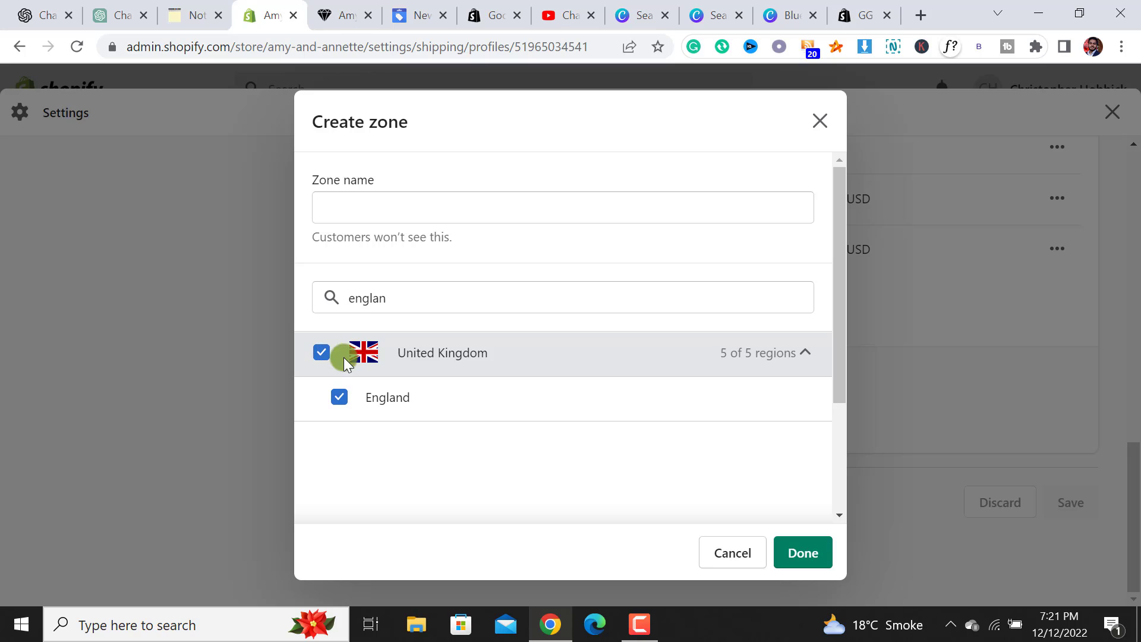
left_click(375, 204)
type("Englan")
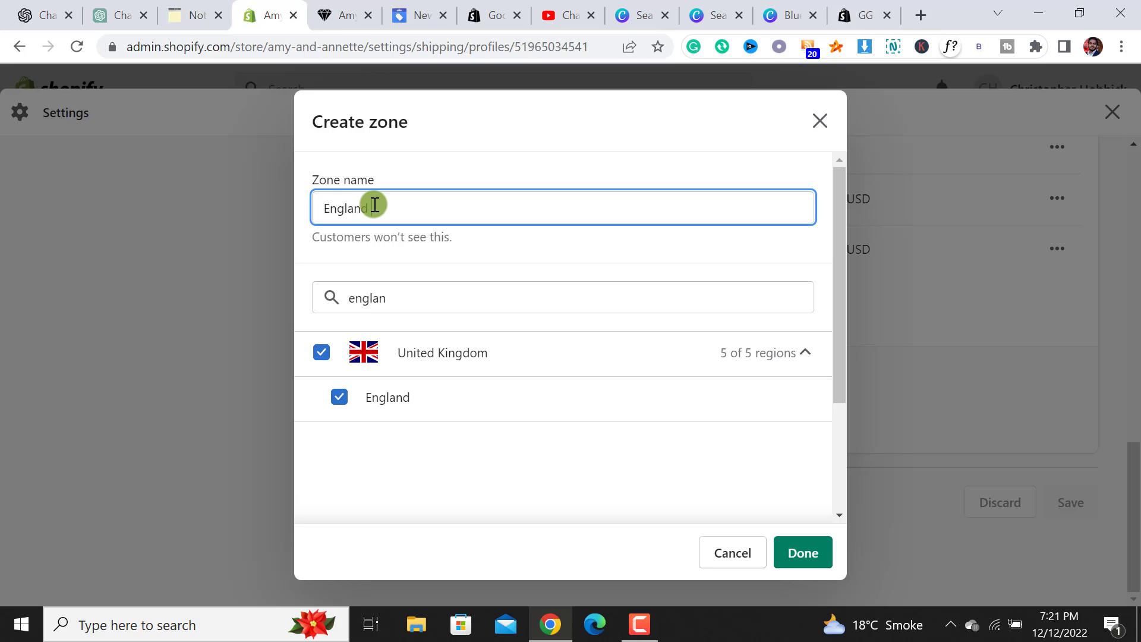
type("Shipping")
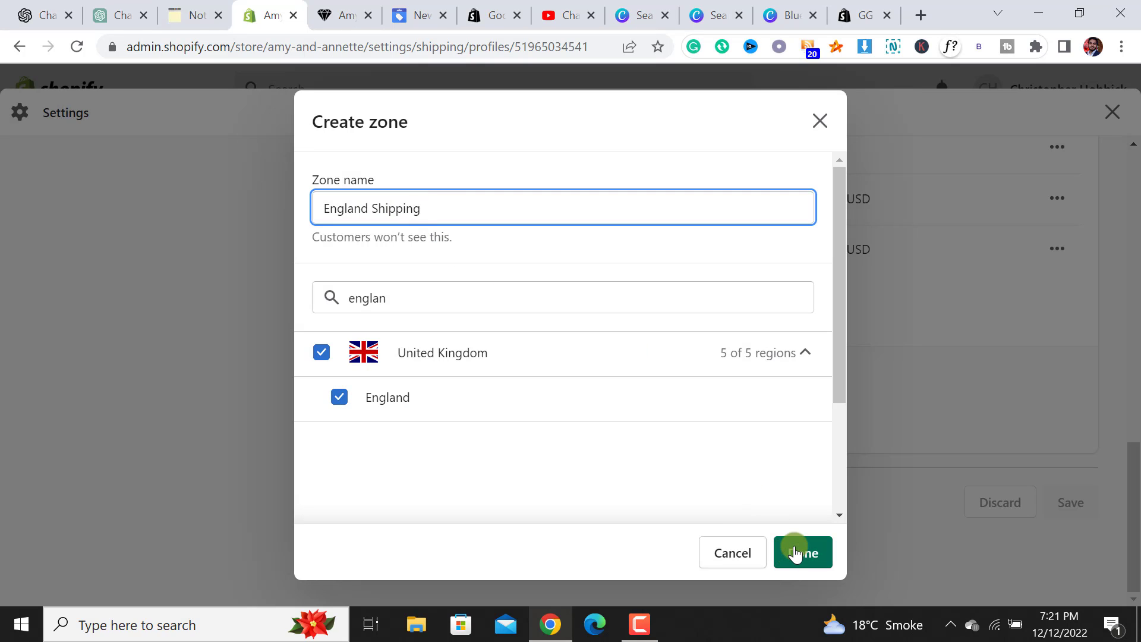
- Switch the zone to Rest of world, rename it Worldwide Shipping, and finish creating it
double_click(395, 297)
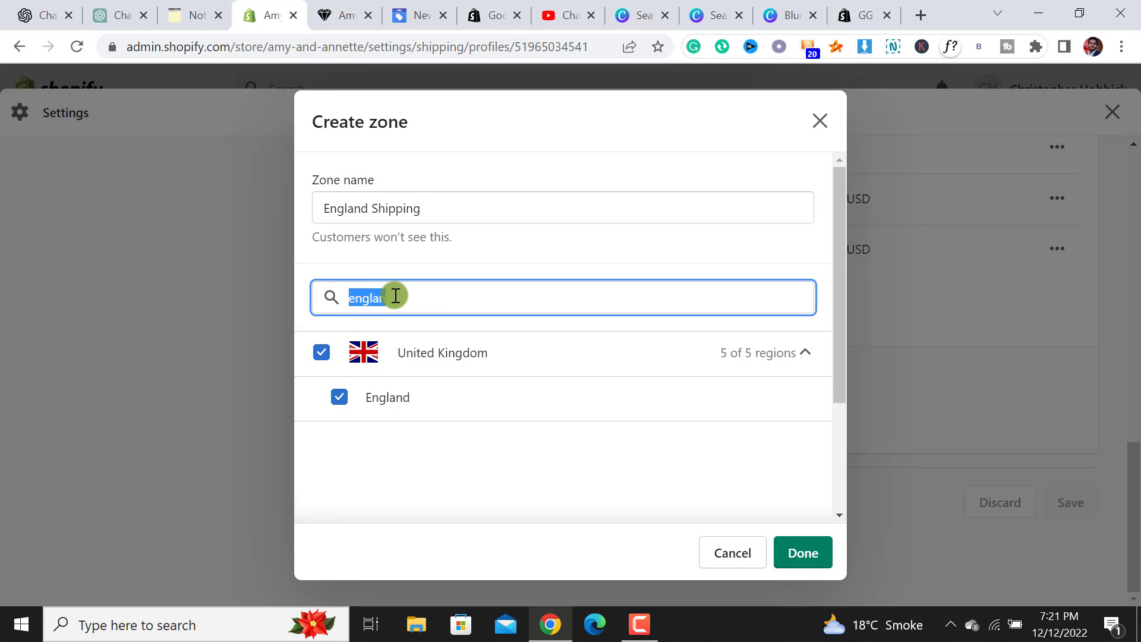
key("BackSpace")
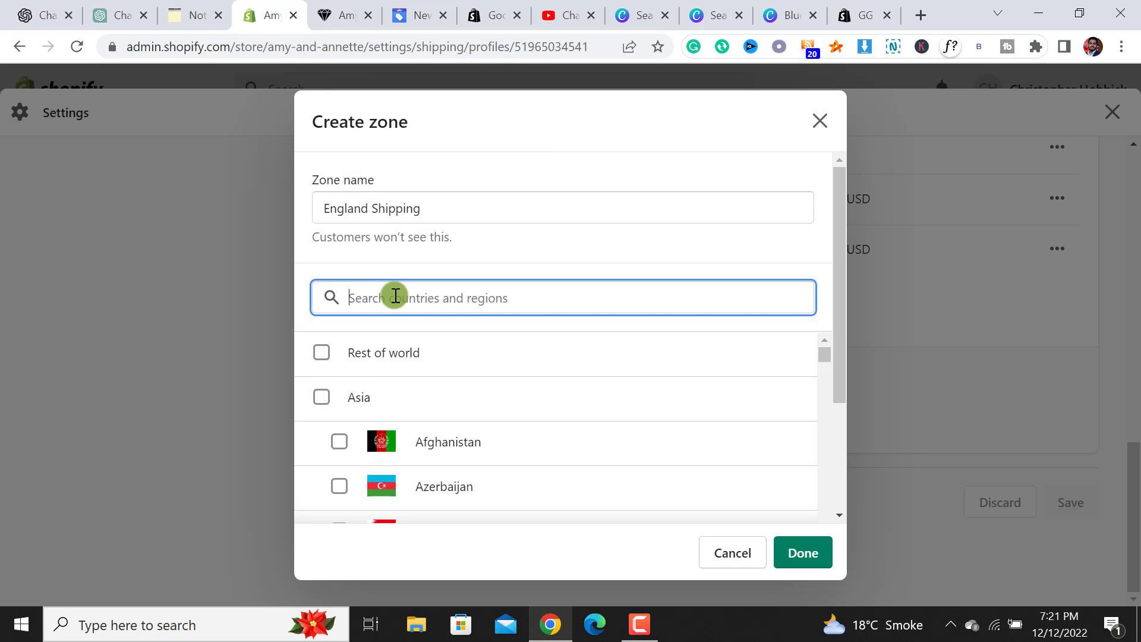
left_click(370, 354)
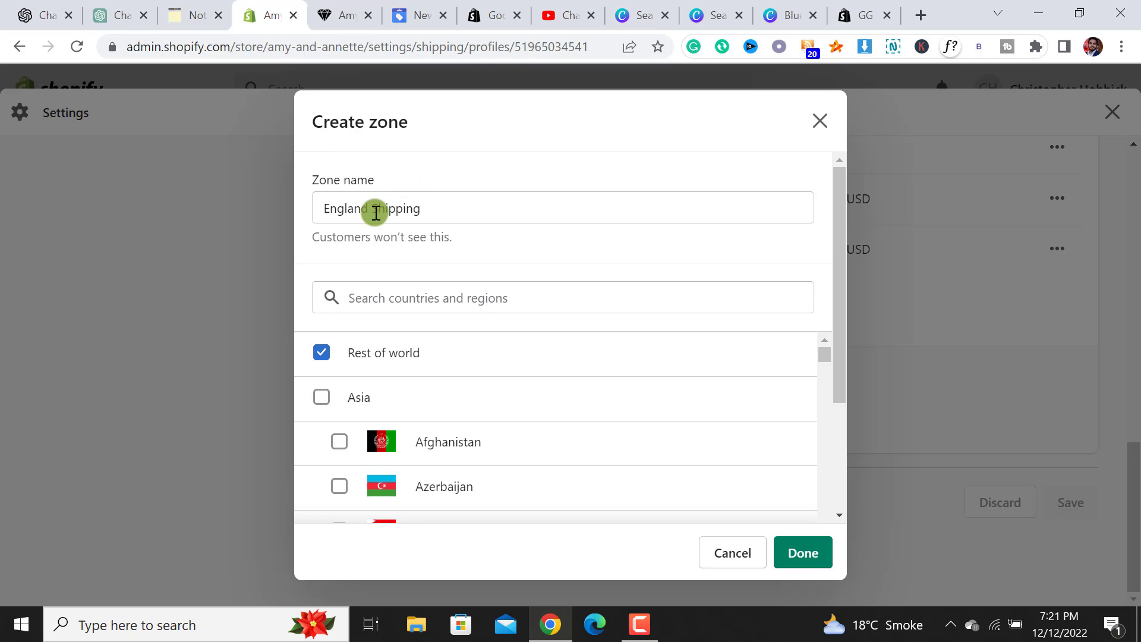
left_click_drag(366, 209, 322, 196)
type("W")
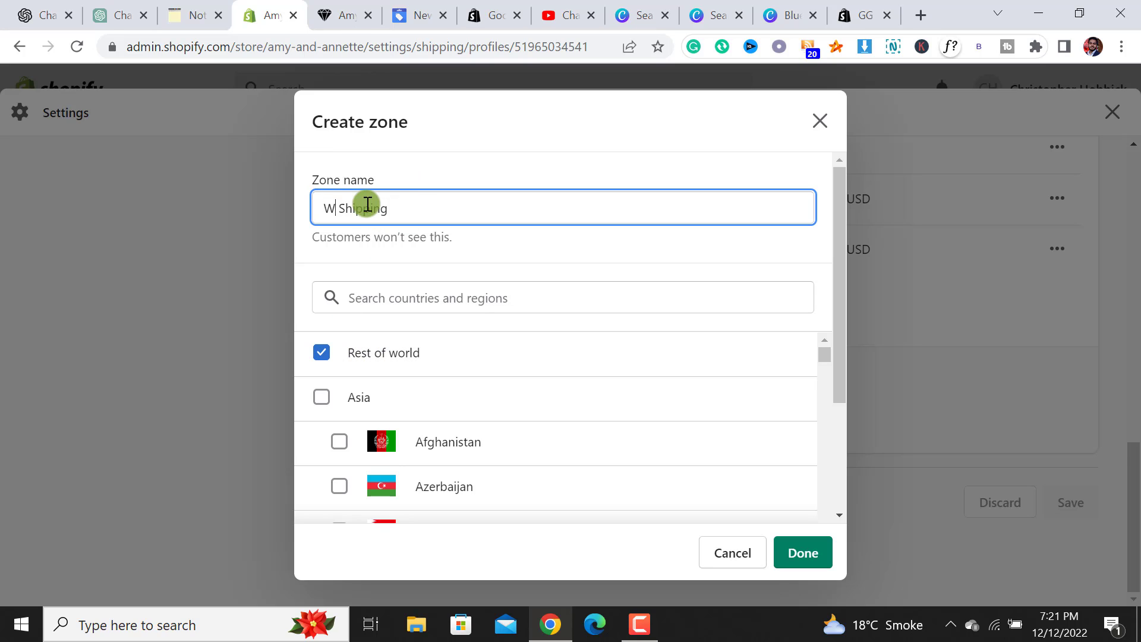
type("orldwide")
left_click(818, 553)
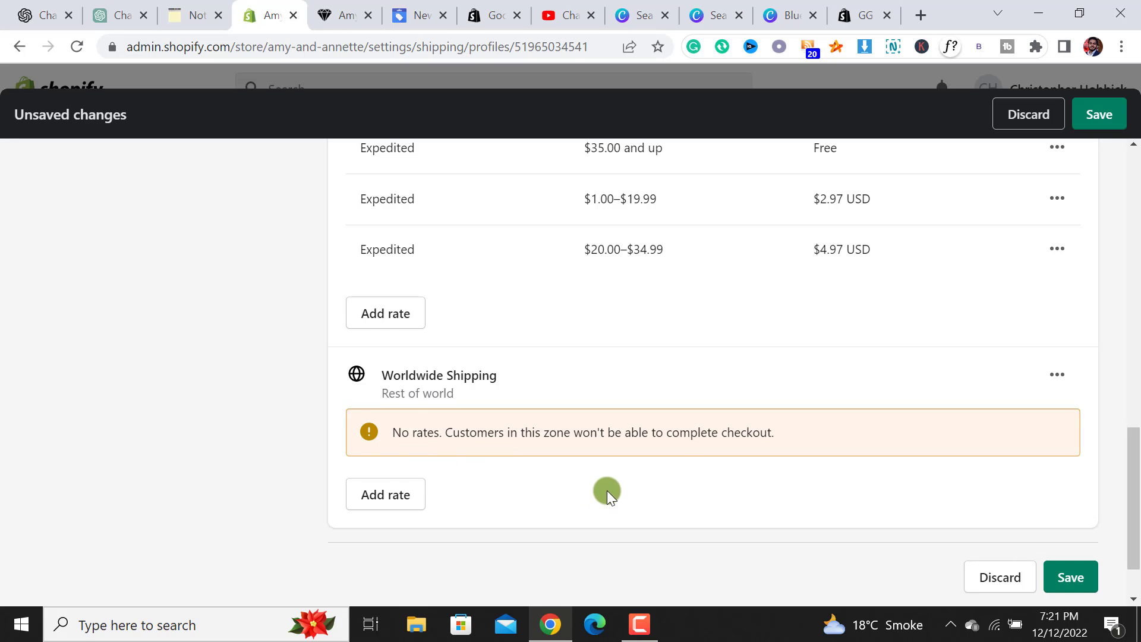
scroll(607, 490, "down", 1)
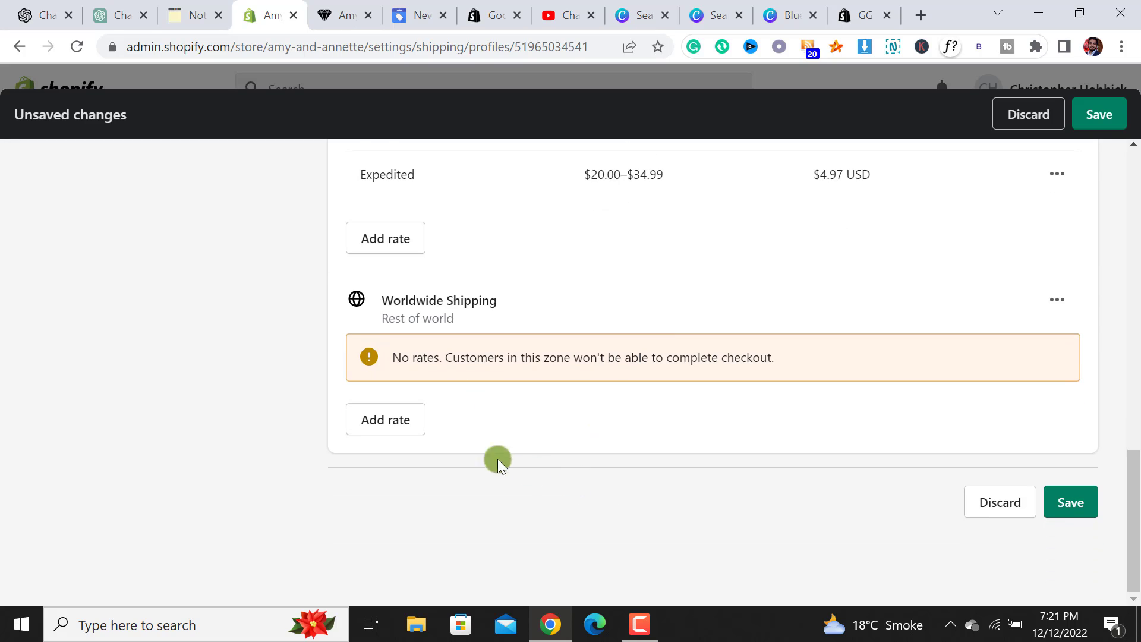
- Add a Standard International (6 to 12 business days) rate of $20.00 to Worldwide Shipping
left_click(389, 418)
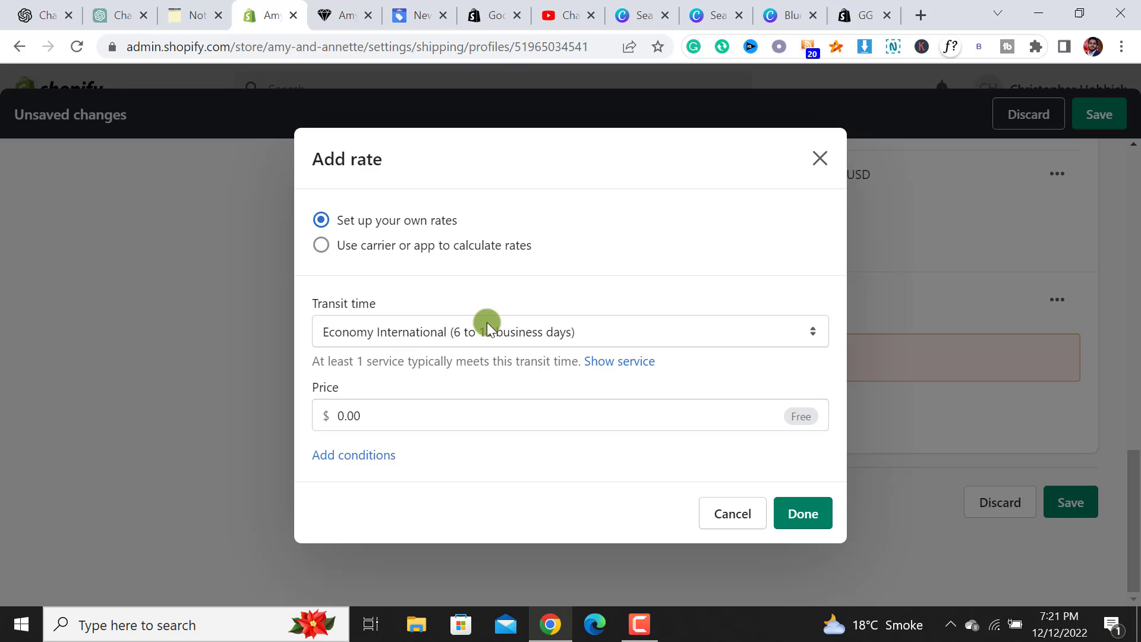
left_click(400, 332)
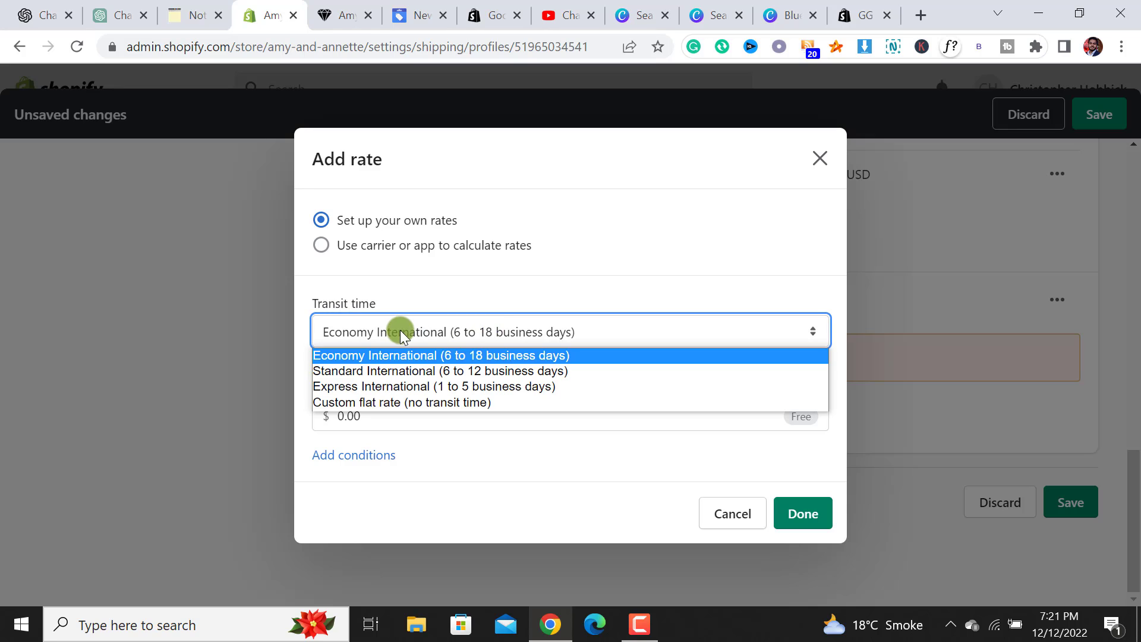
left_click(477, 368)
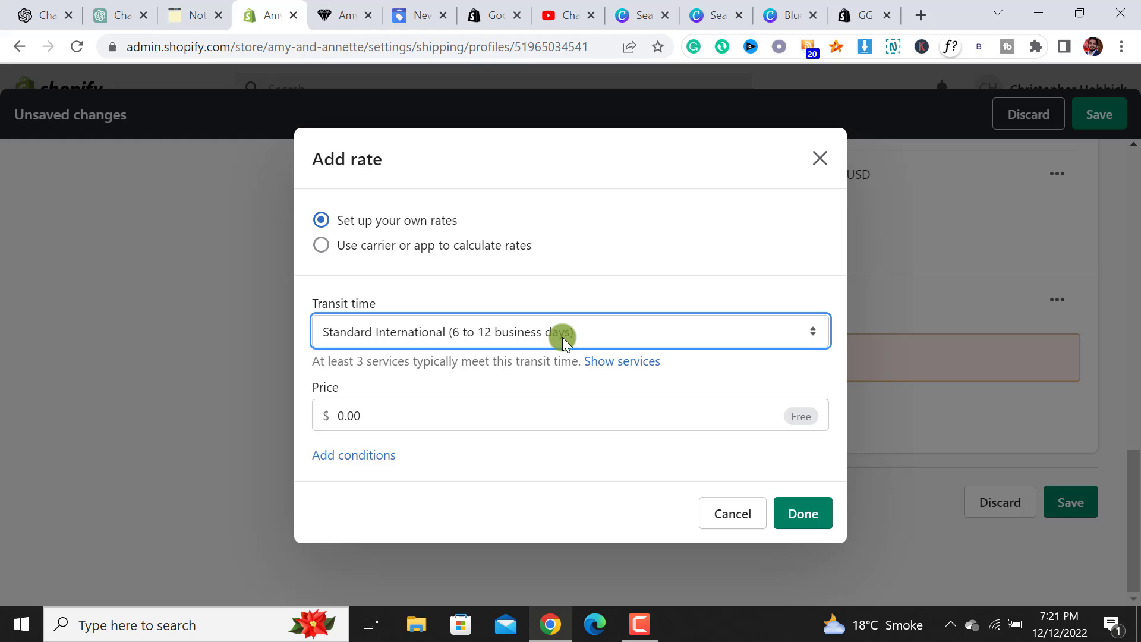
left_click(365, 413)
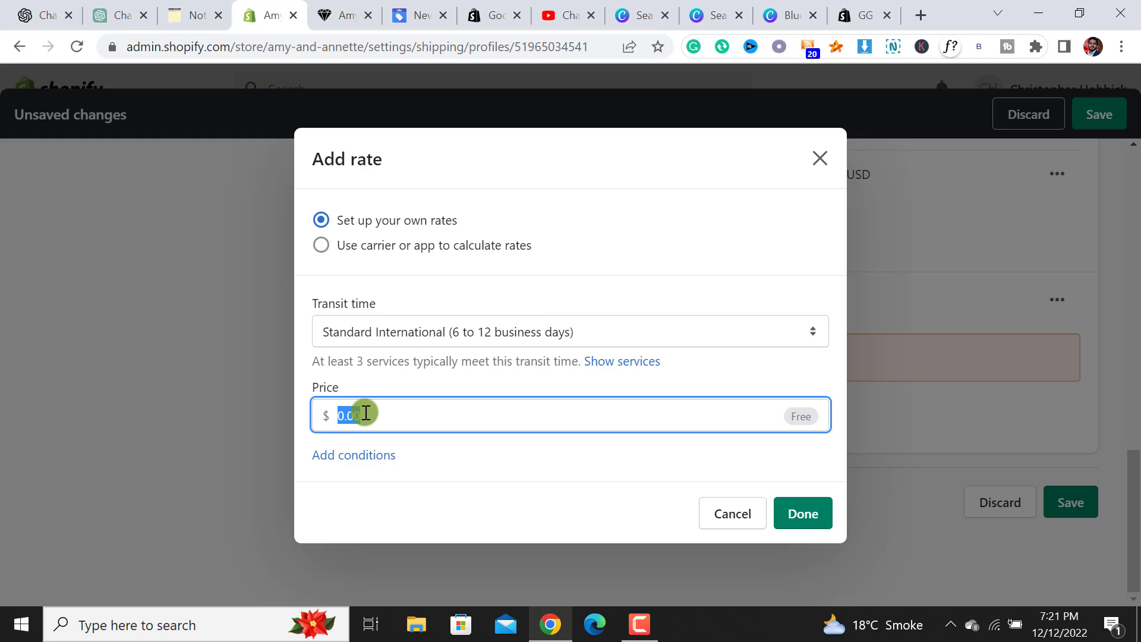
type("20")
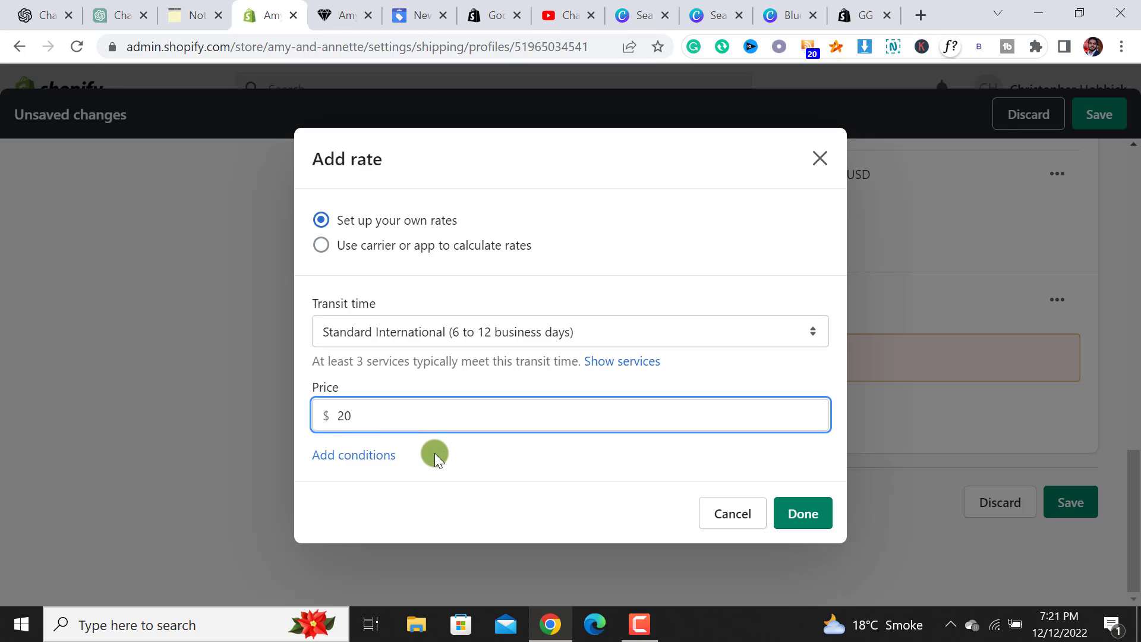
left_click(373, 457)
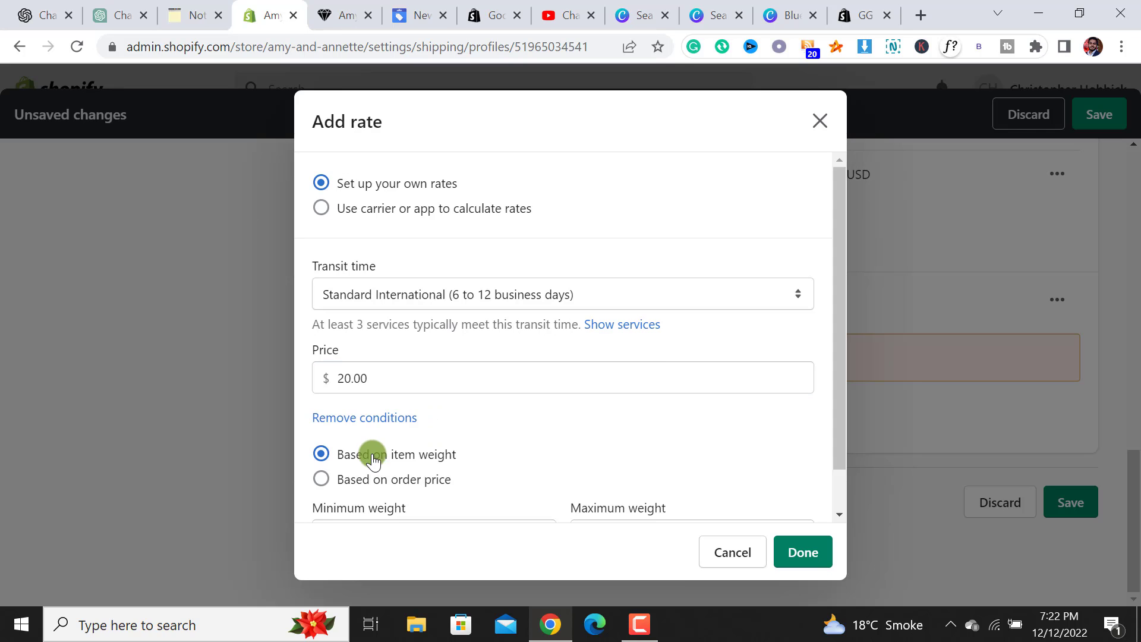
scroll(516, 427, "down", 1)
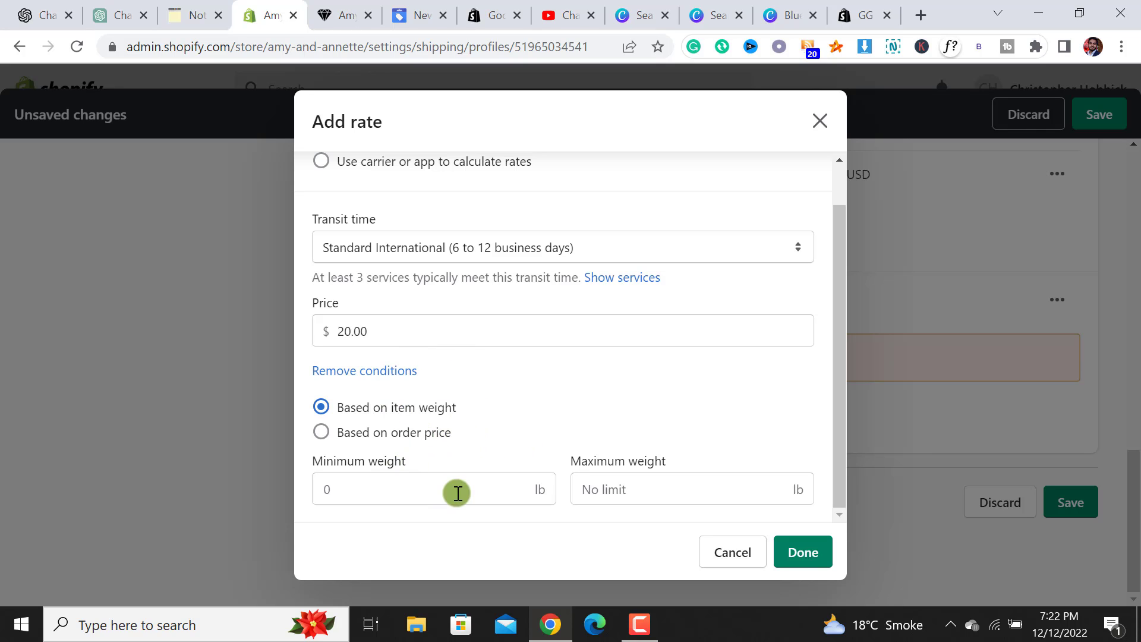
left_click(807, 559)
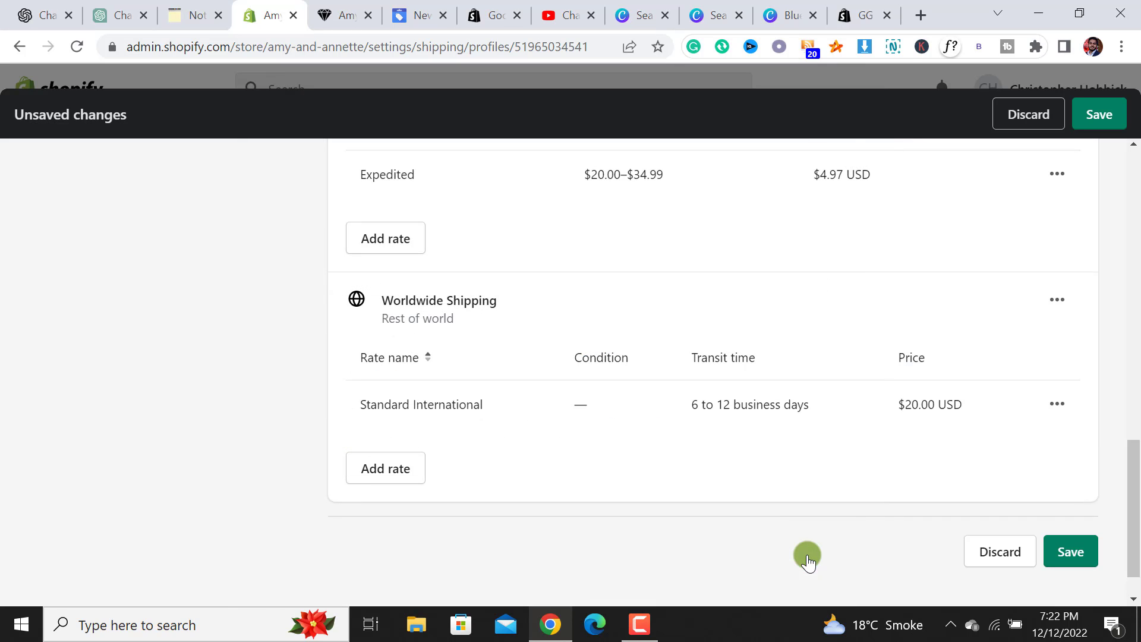
- Save the shipping profile and close Settings back to the Home dashboard
left_click(1092, 554)
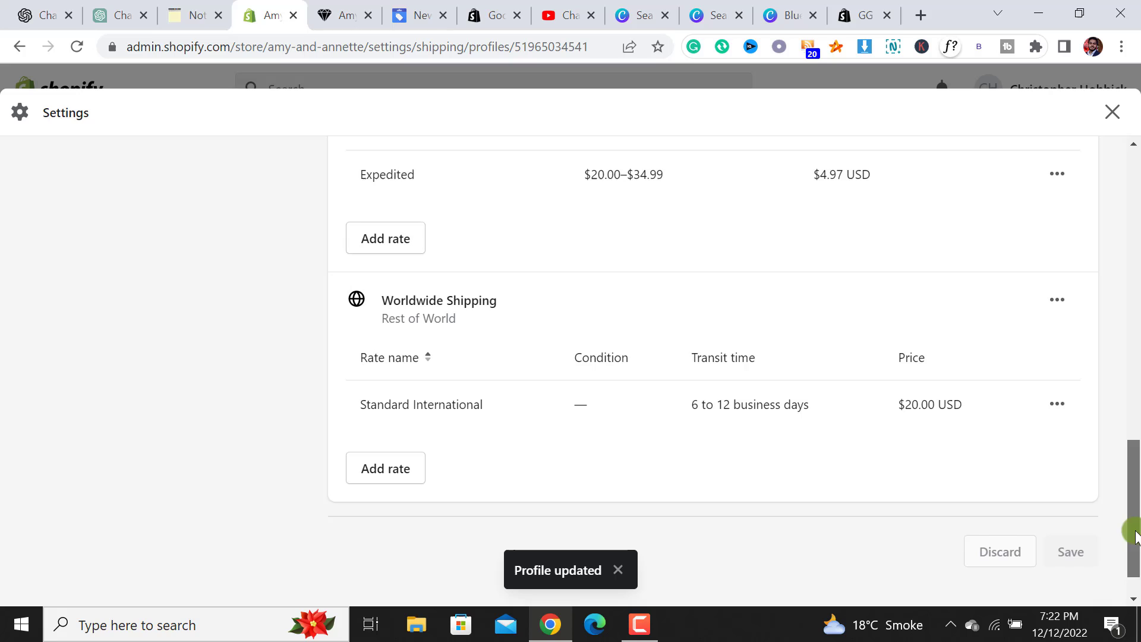
left_click_drag(1132, 545, 1133, 179)
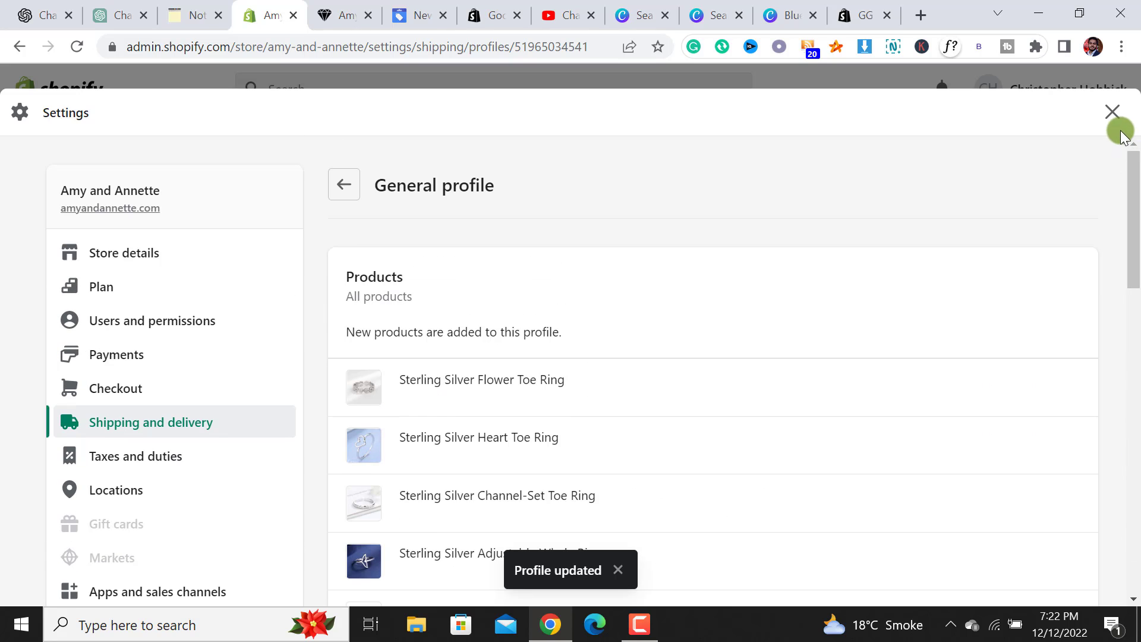
left_click(1113, 112)
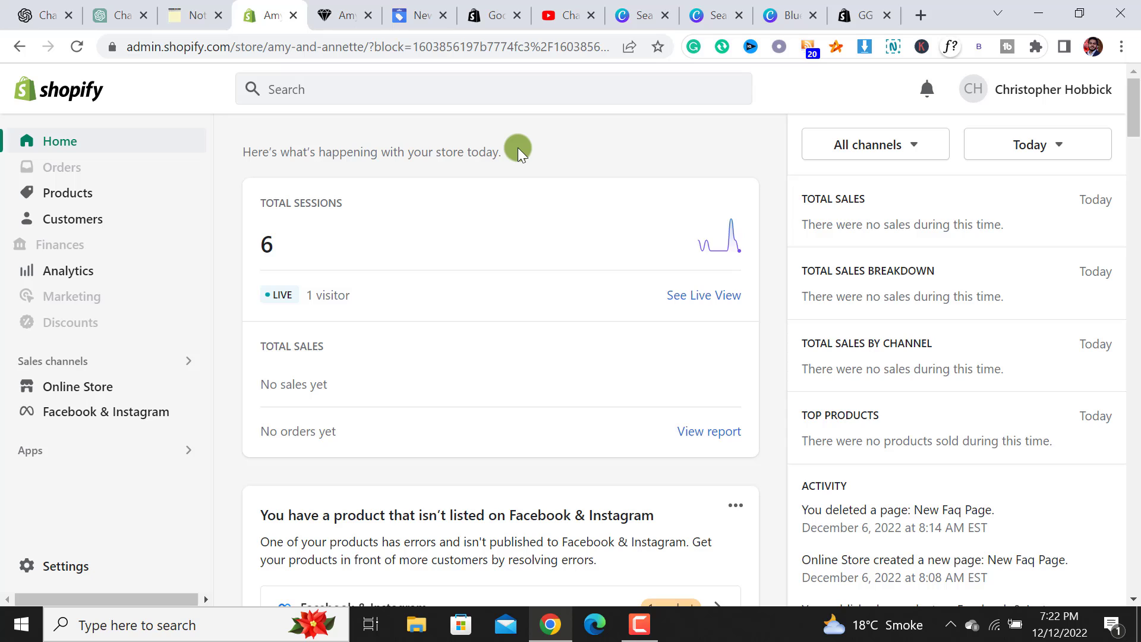
- On the storefront, add the Rose Gold Wine Glasses Earrings to the cart and start checkout
left_click(332, 14)
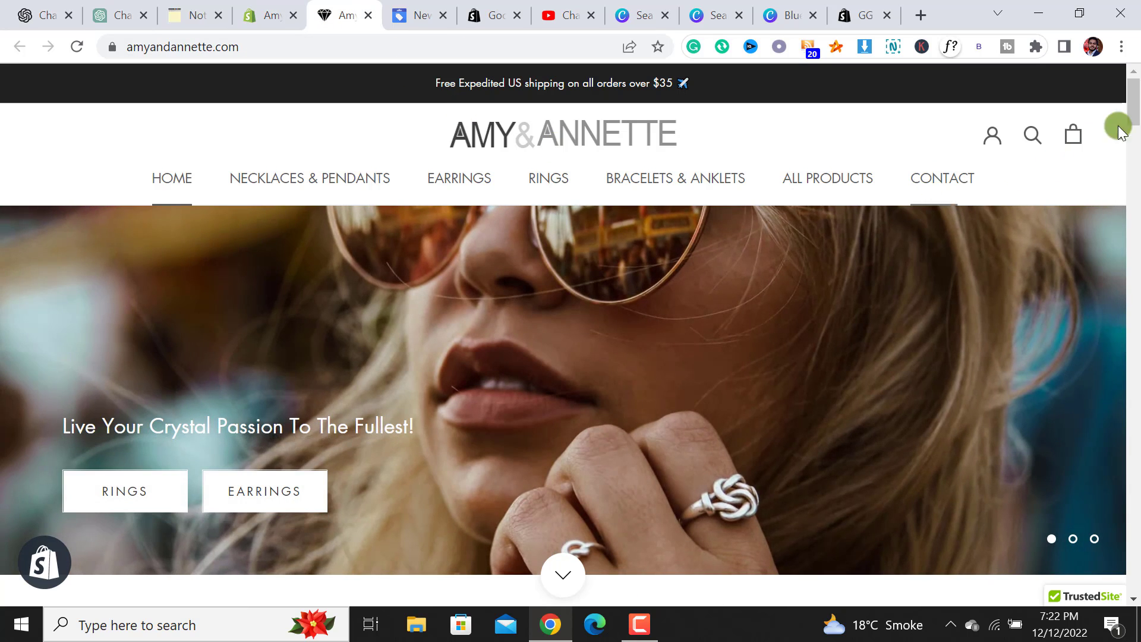
scroll(1120, 131, "down", 5)
scroll(1114, 160, "down", 5)
scroll(1087, 211, "up", 2)
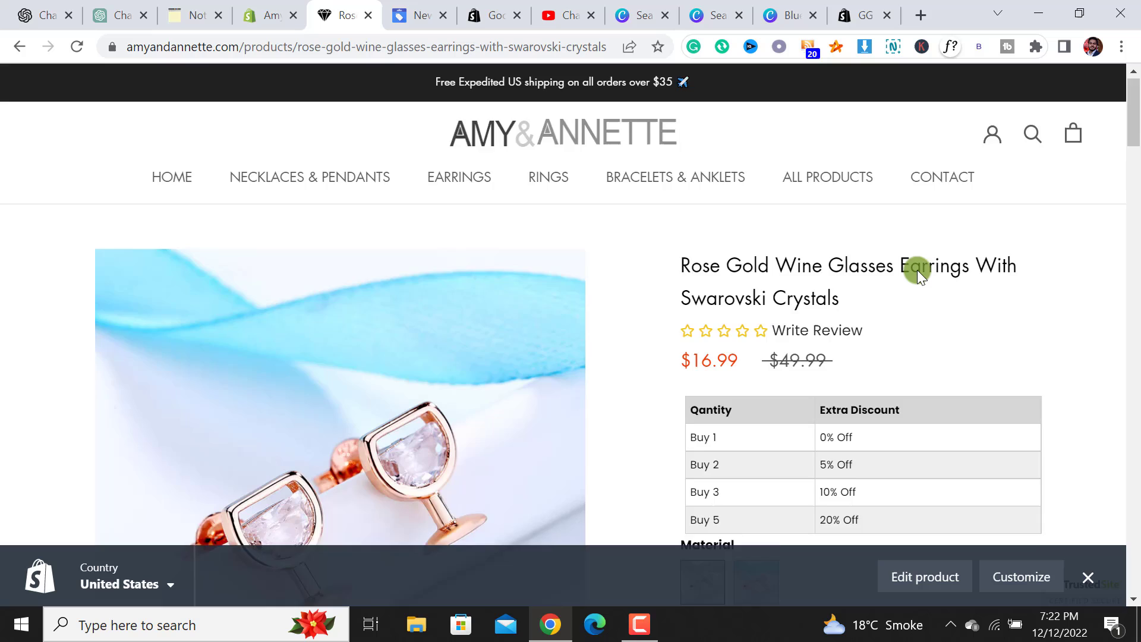
scroll(917, 270, "down", 5)
scroll(917, 270, "down", 1)
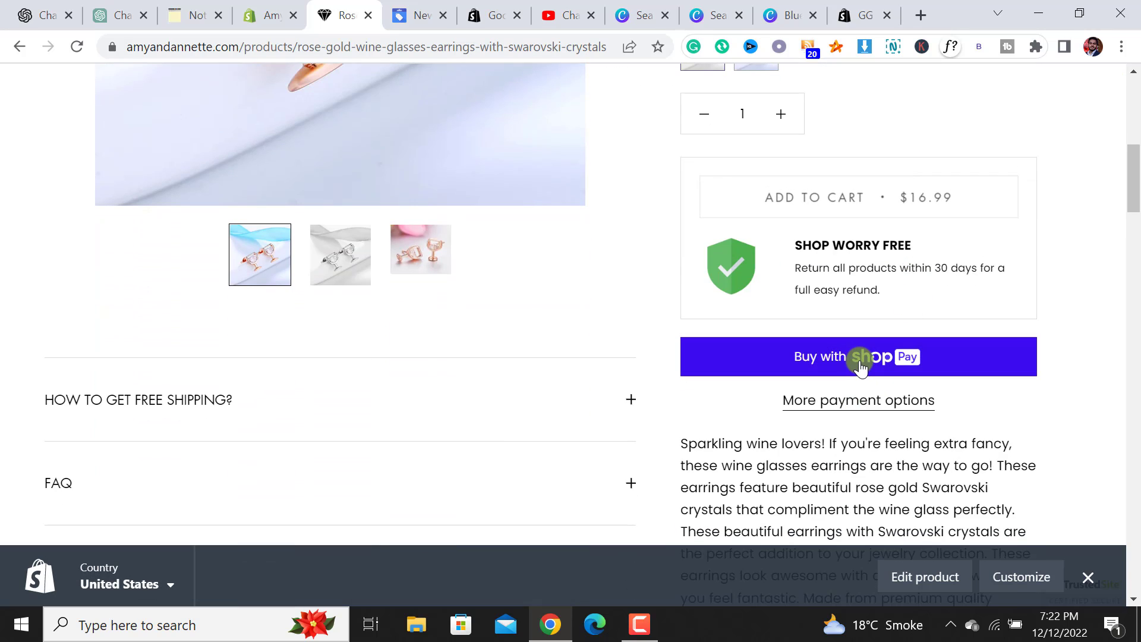
left_click(1045, 336)
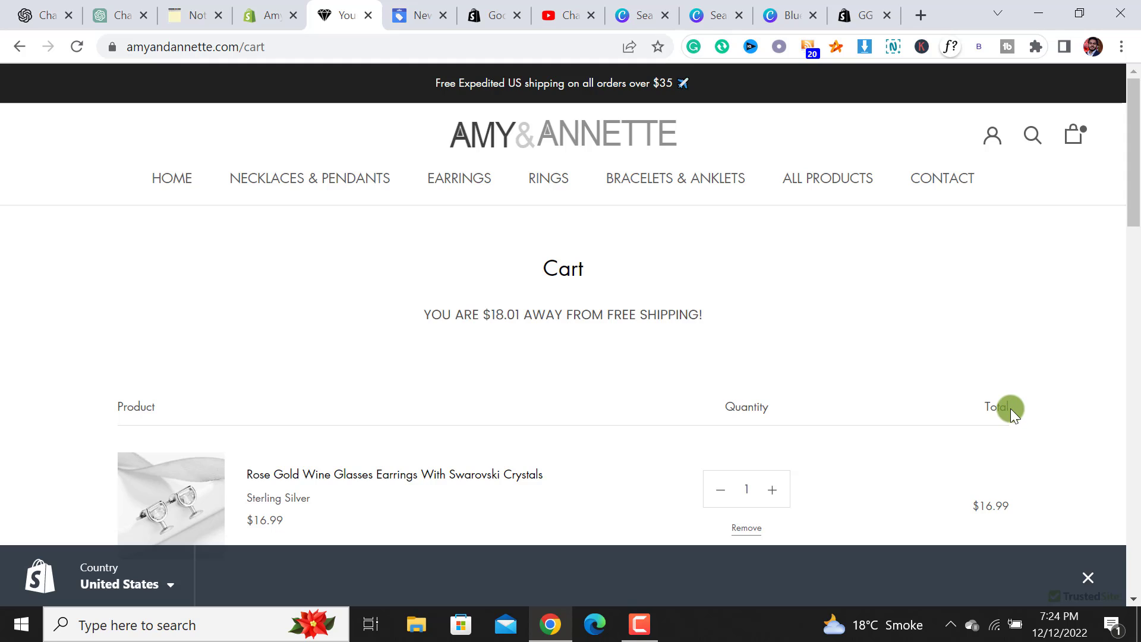
scroll(1009, 409, "down", 2)
scroll(1010, 409, "down", 1)
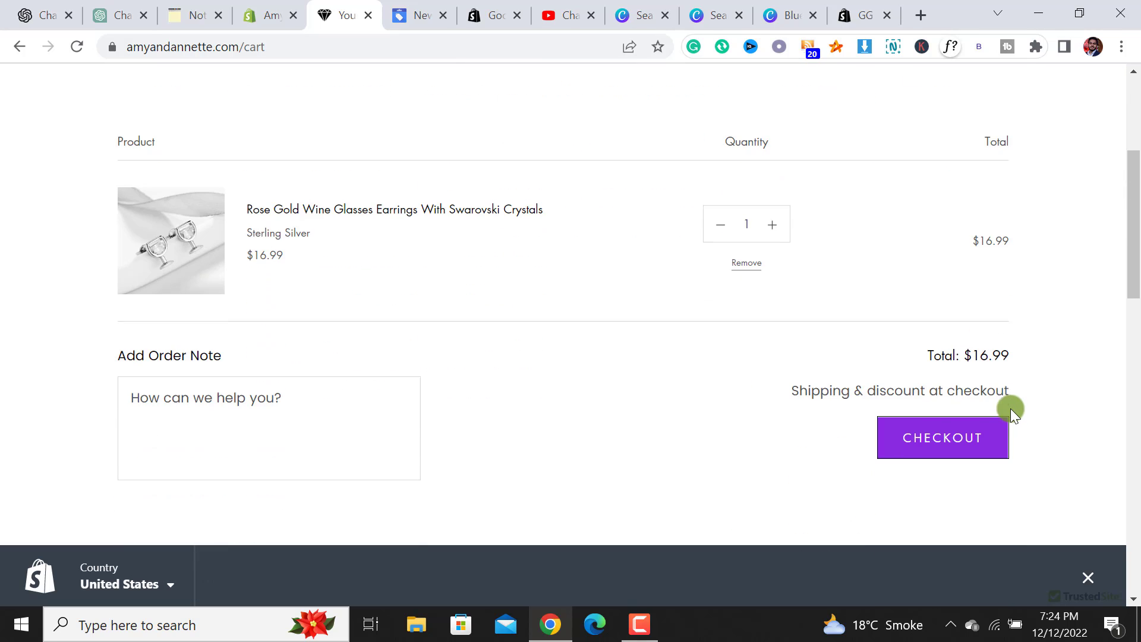
left_click(955, 440)
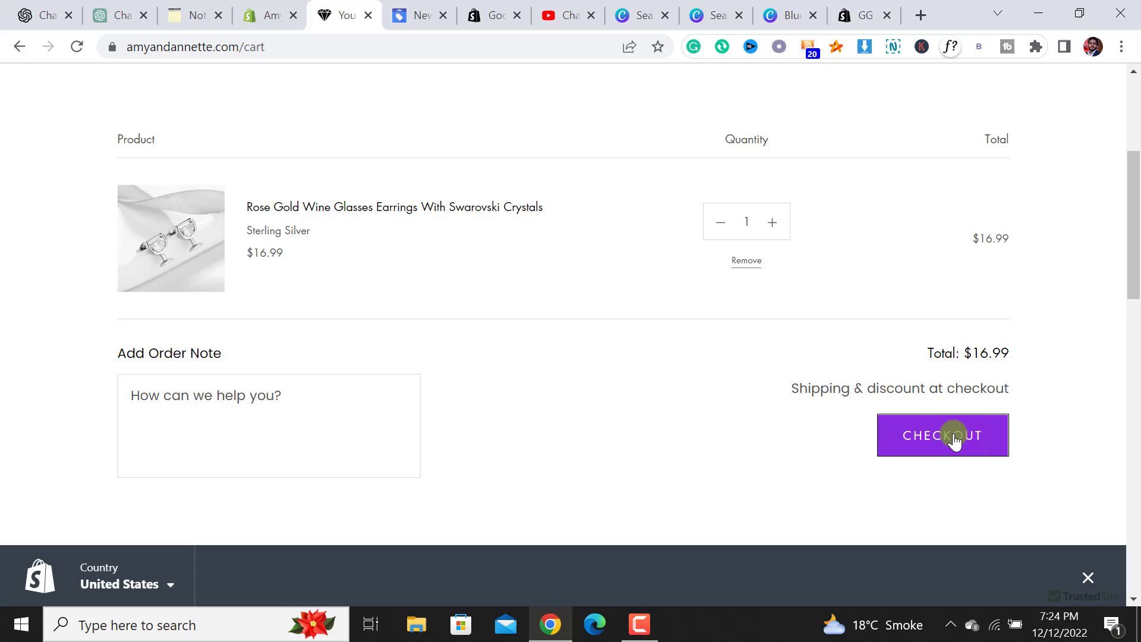
left_click(954, 439)
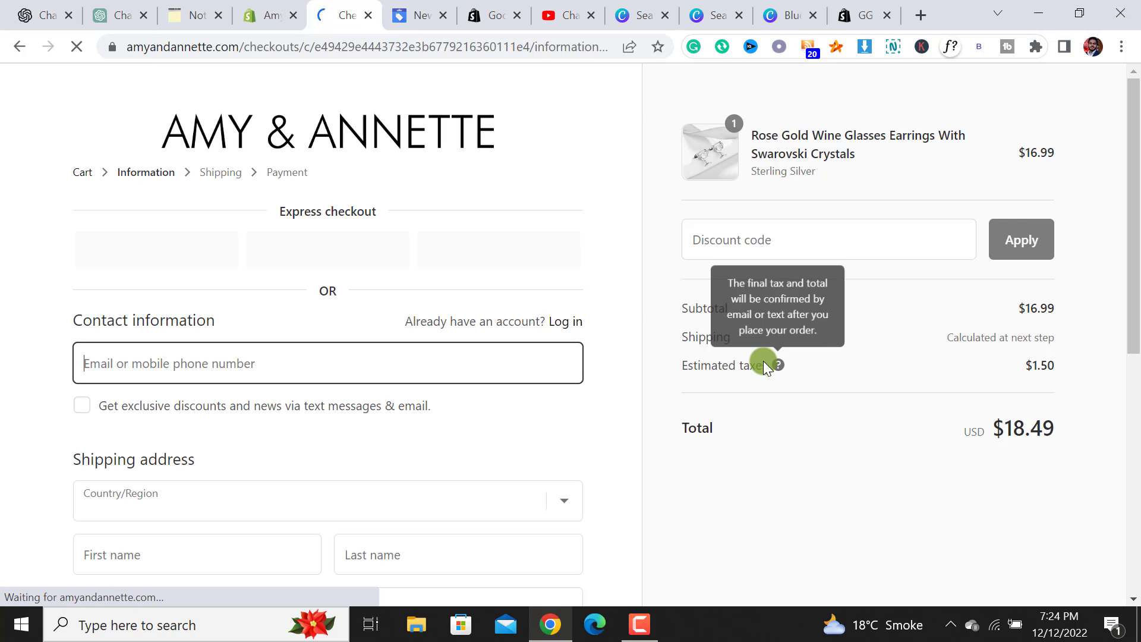
scroll(391, 383, "down", 2)
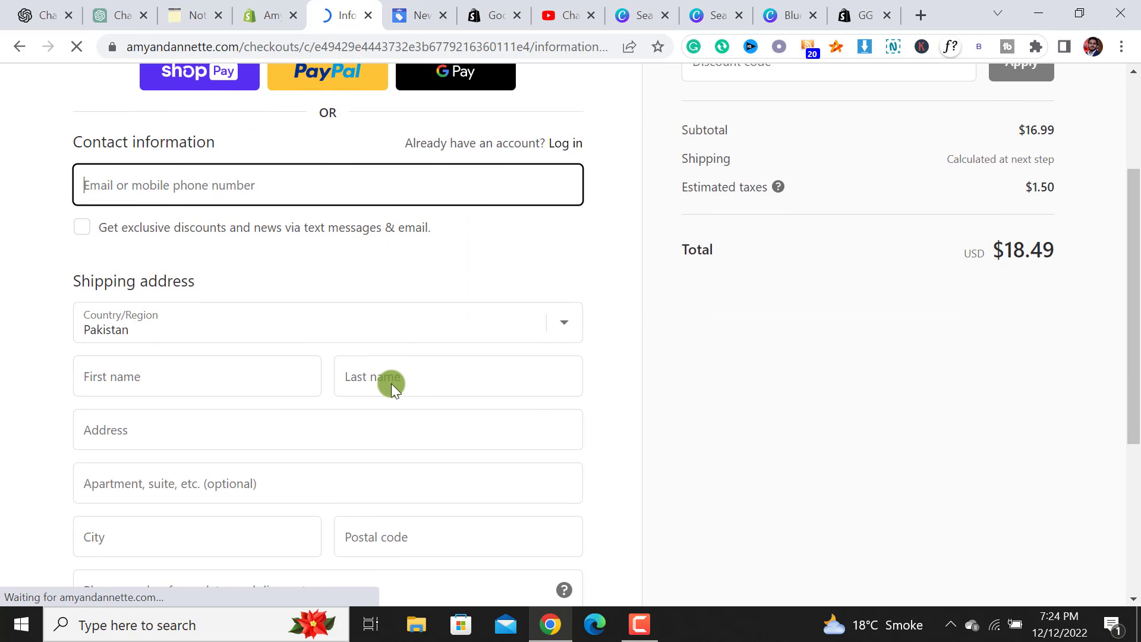
scroll(391, 383, "up", 2)
scroll(386, 346, "up", 1)
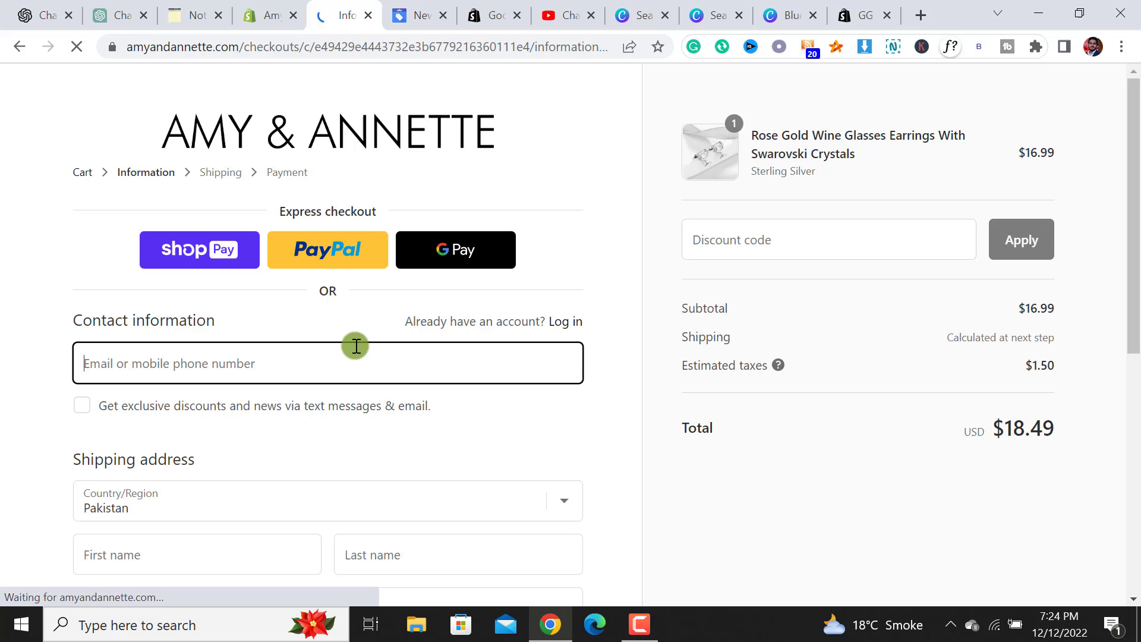
- Highlight the Shipping 'Calculated at next step' note, then the $20.00 Standard International charge for Pakistan
double_click(692, 339)
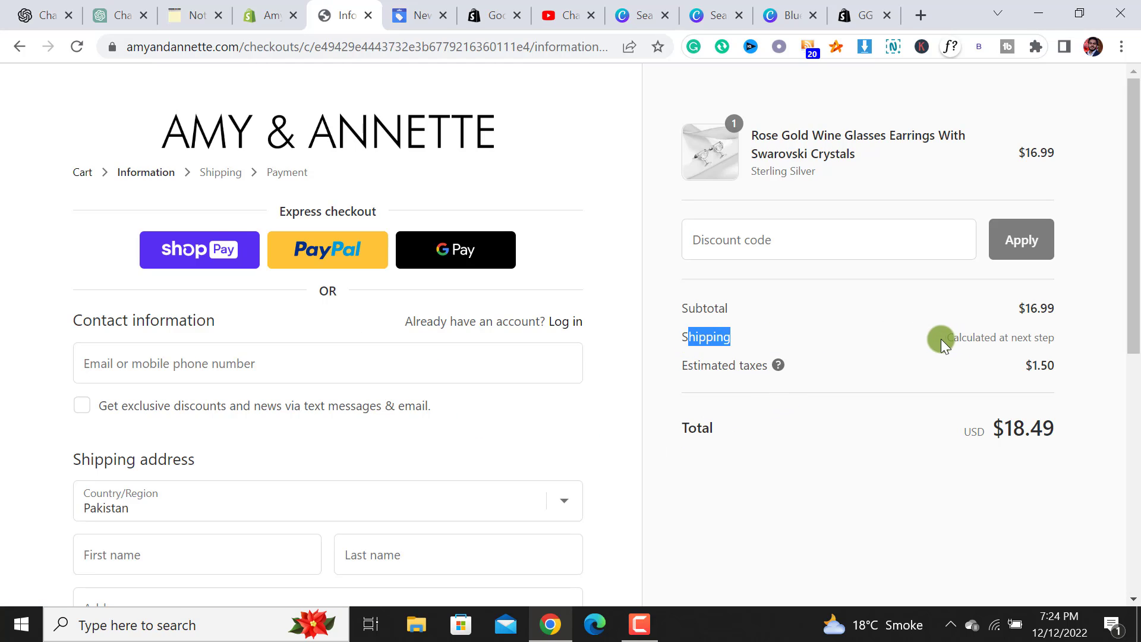
left_click_drag(942, 338, 1058, 334)
left_click(1057, 335)
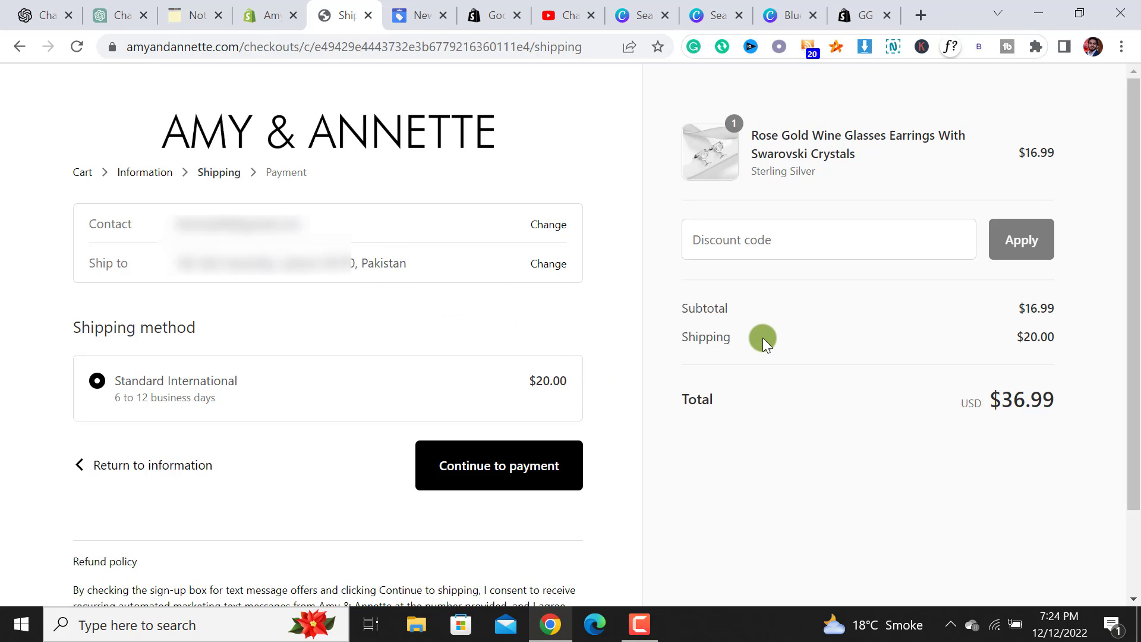
left_click_drag(1014, 340, 1054, 340)
- Review the General profile's rates in admin Shipping and delivery: three Expedited domestic rates and the $20 Worldwide rate
left_click(275, 13)
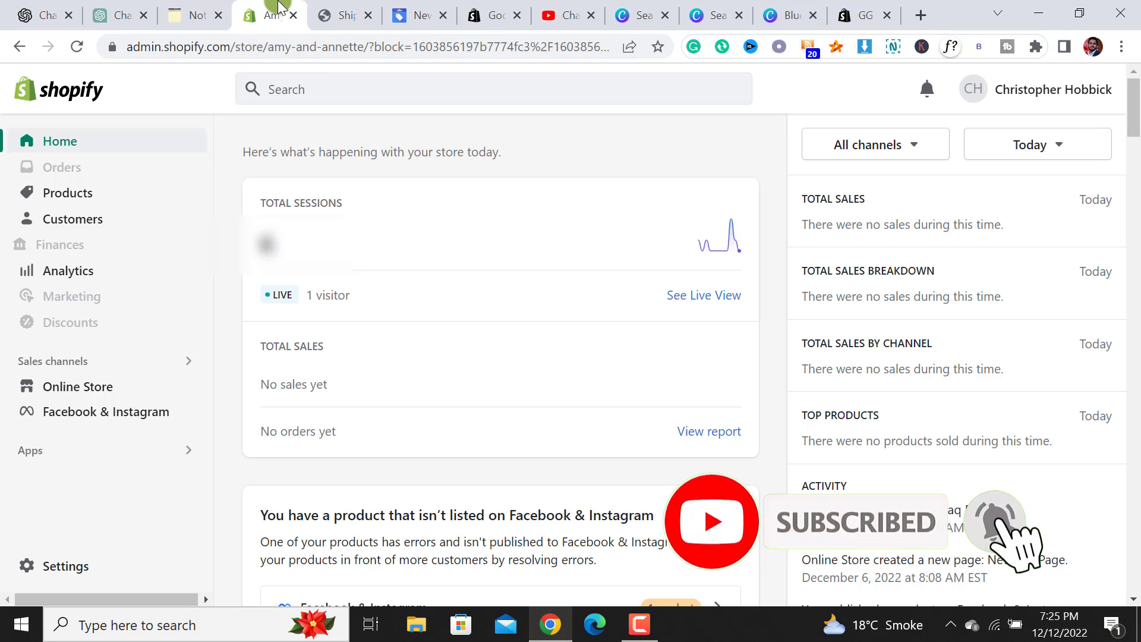
left_click(69, 567)
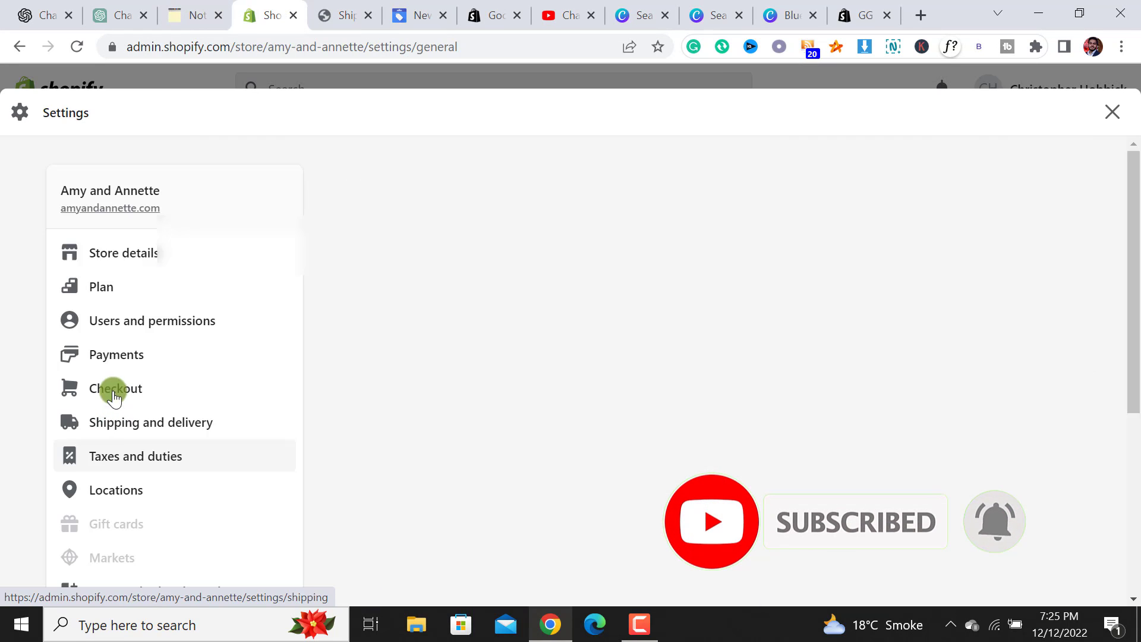
left_click(143, 423)
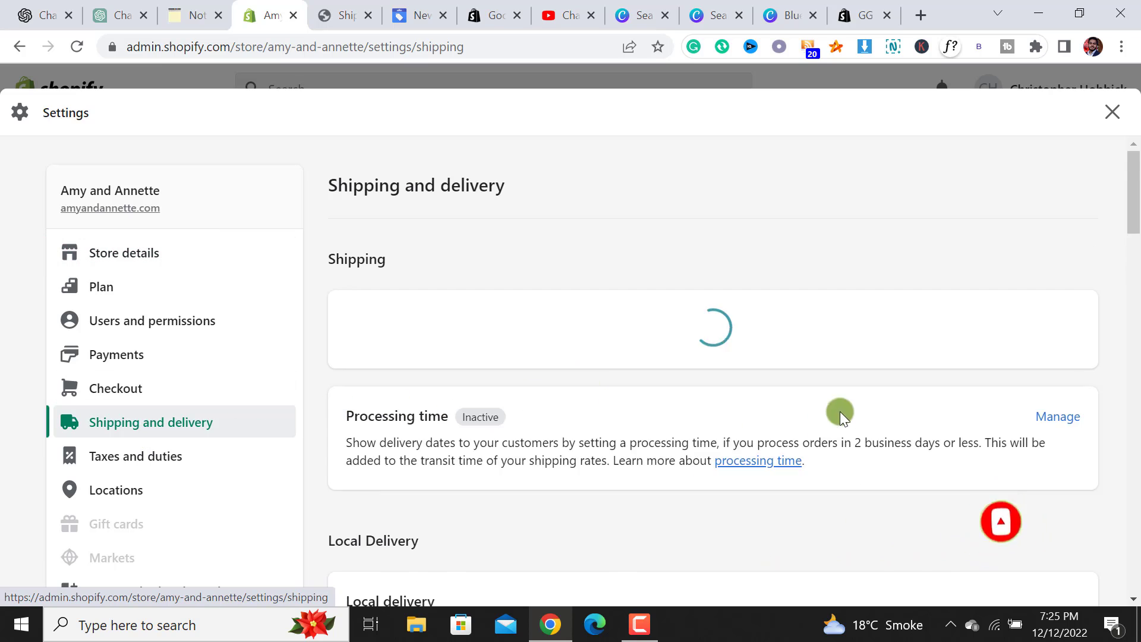
scroll(869, 410, "down", 3)
scroll(580, 282, "up", 1)
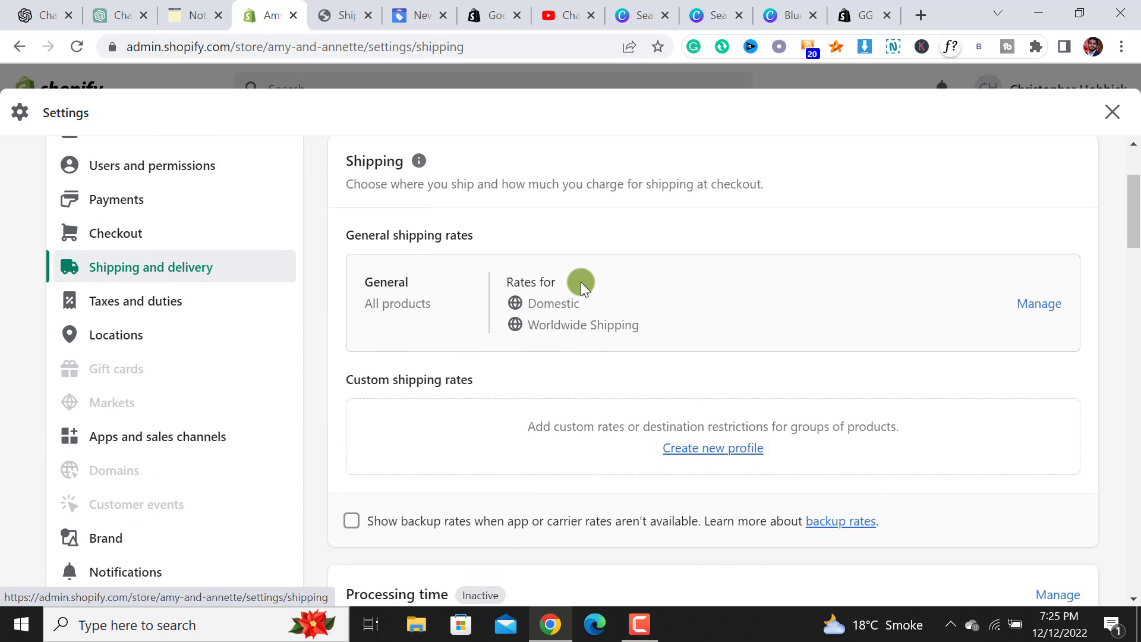
scroll(579, 282, "up", 1)
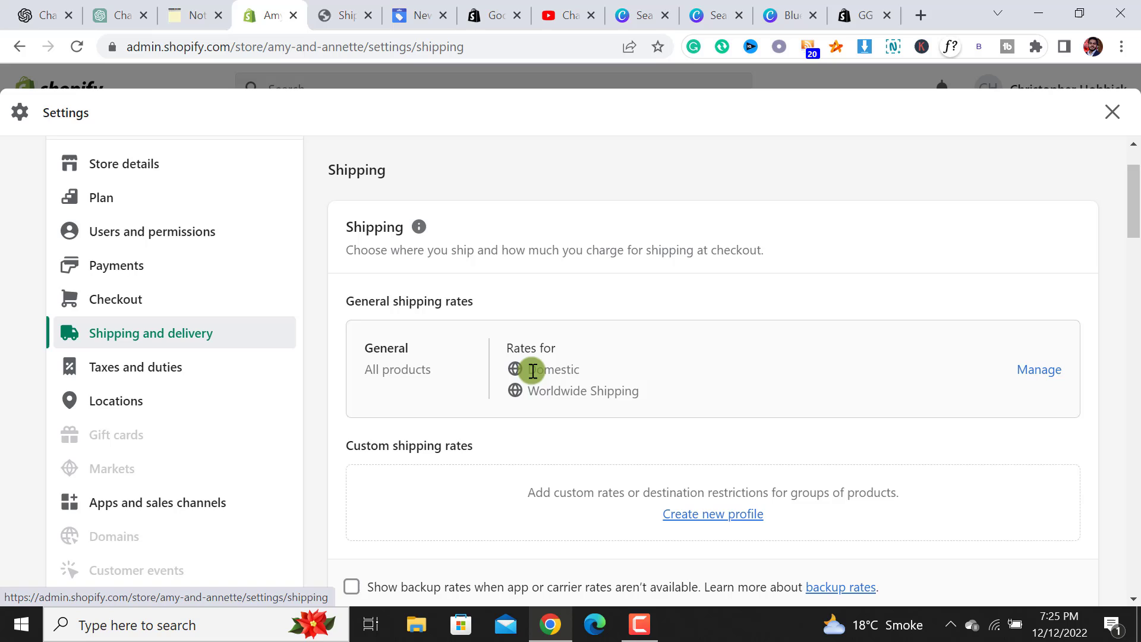
left_click(1039, 370)
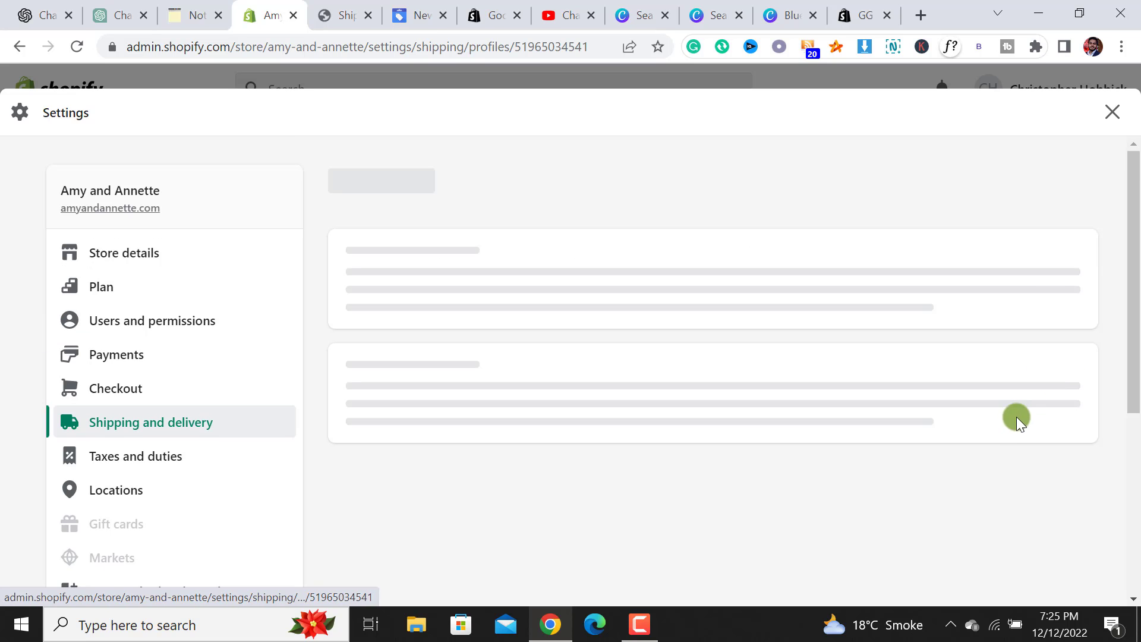
scroll(859, 403, "down", 1)
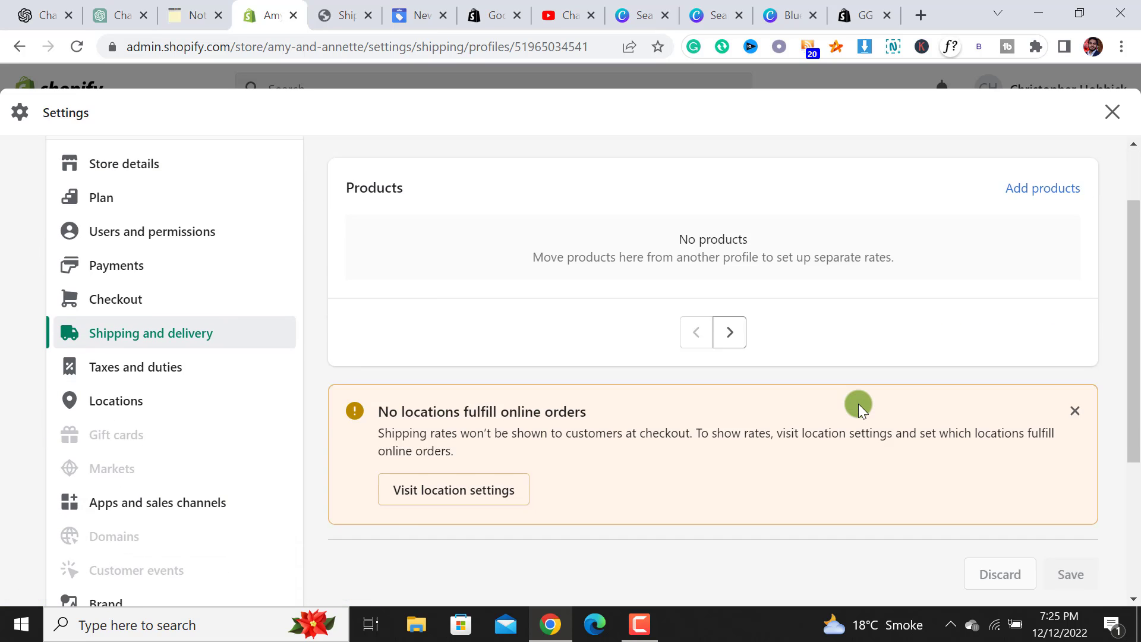
scroll(858, 404, "down", 2)
scroll(859, 405, "down", 2)
scroll(858, 409, "down", 6)
scroll(835, 338, "up", 2)
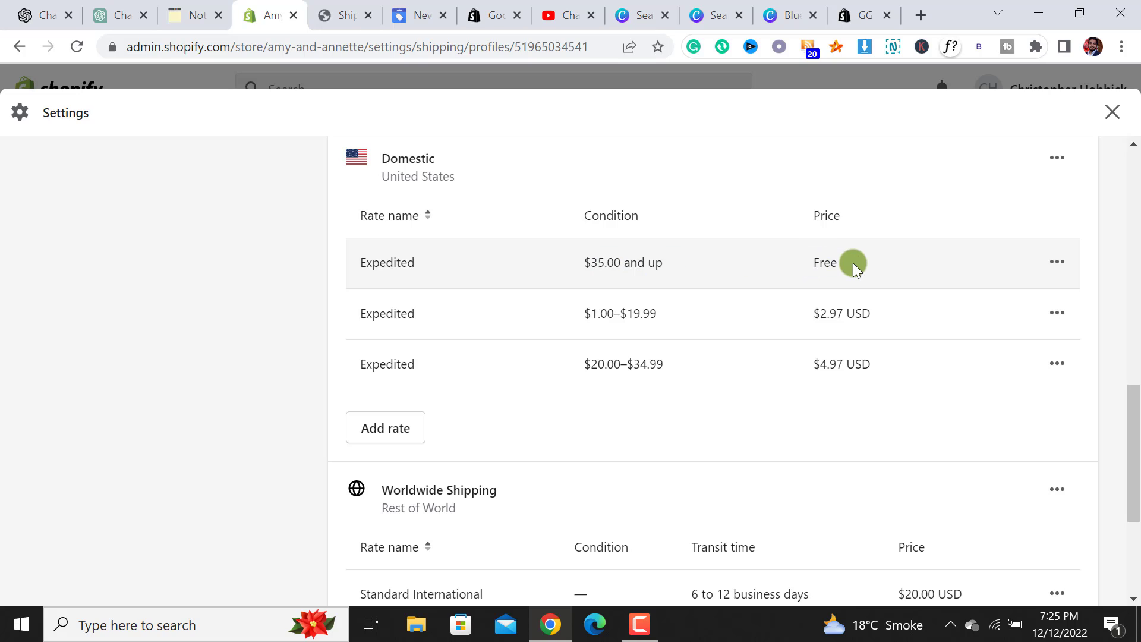
- Leave Settings and return to the checkout tab showing Standard International $20.00 and a $36.99 total
left_click(1113, 114)
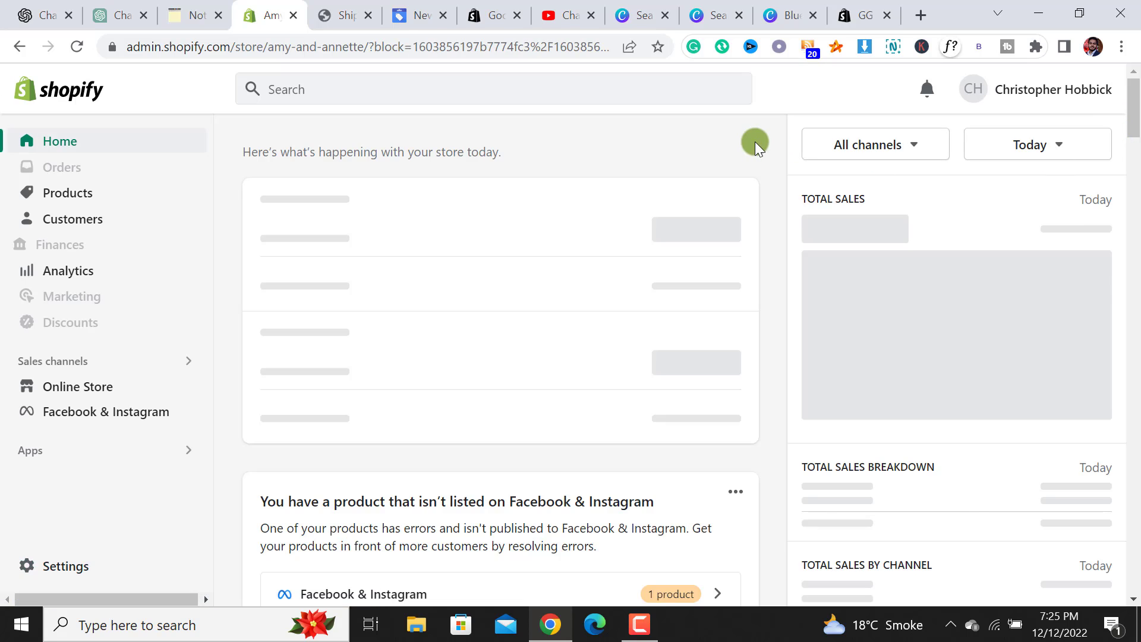
left_click(361, 14)
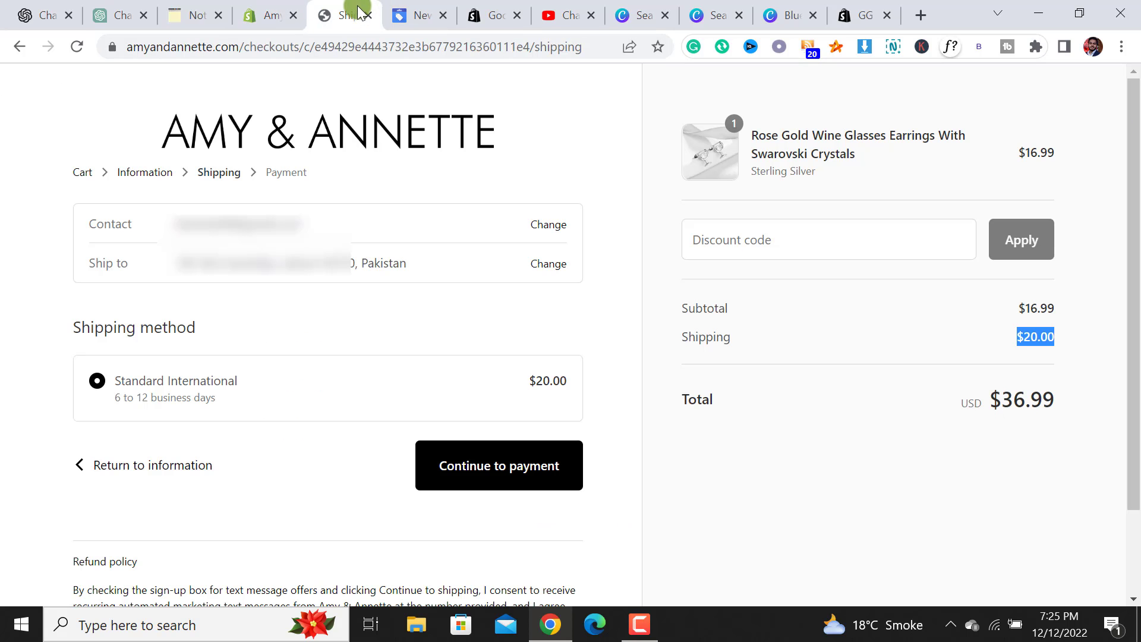